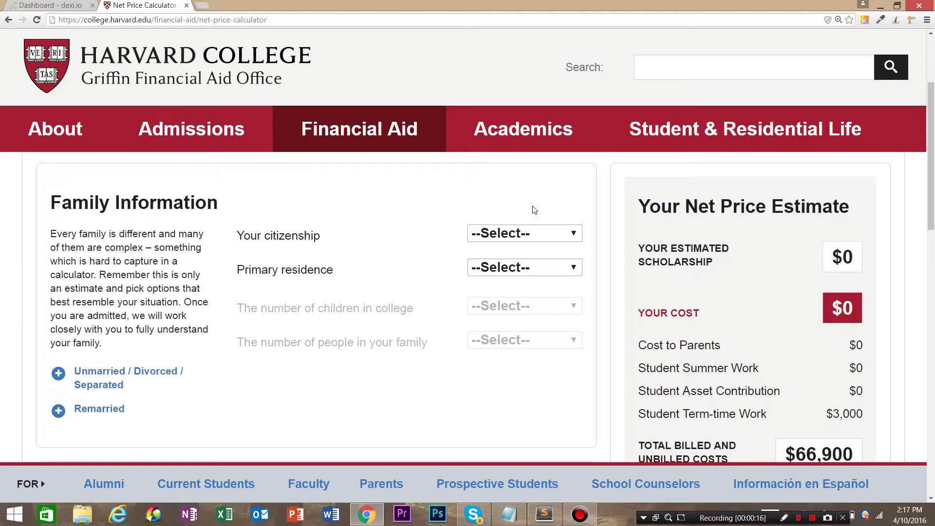
Step: Set citizenship to USA, primary residence to CT and children in college to 2
left_click(543, 233)
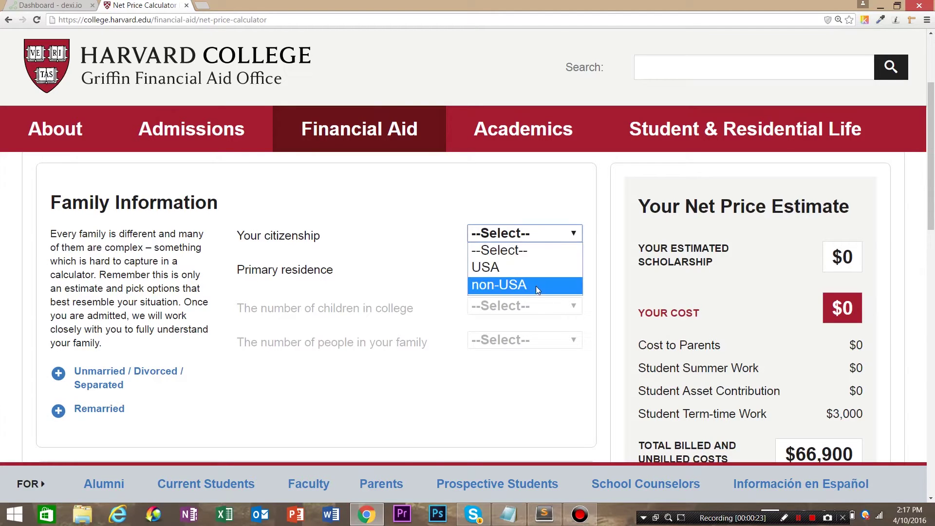
left_click(535, 267)
left_click(534, 272)
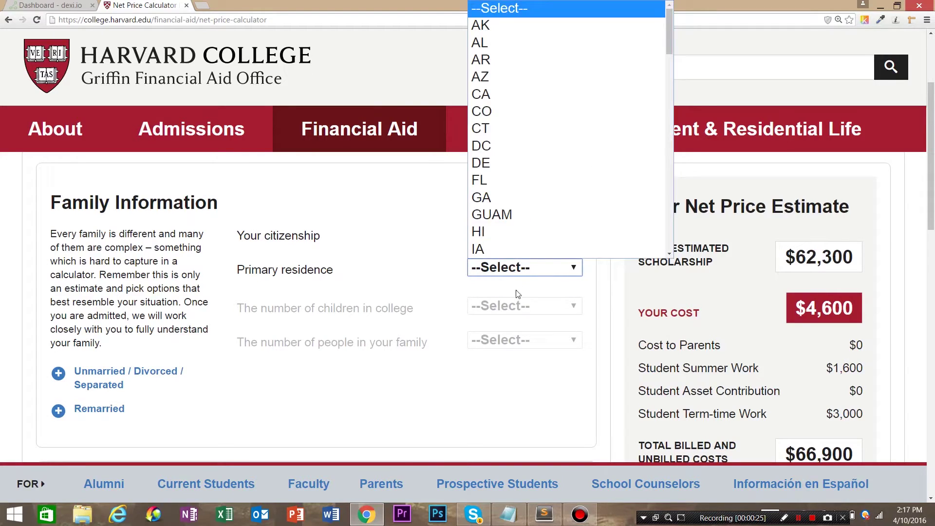
left_click(512, 126)
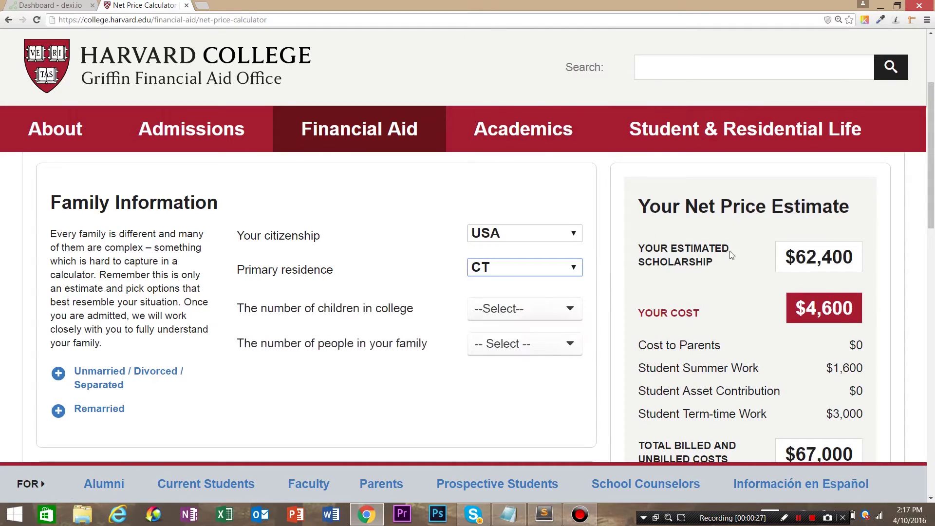
left_click(525, 312)
left_click(532, 407)
Step: Leave gross wages at $0 and bring up the copy menu for the page address
scroll(526, 309, "down", 3)
left_click(532, 392)
left_click(699, 312)
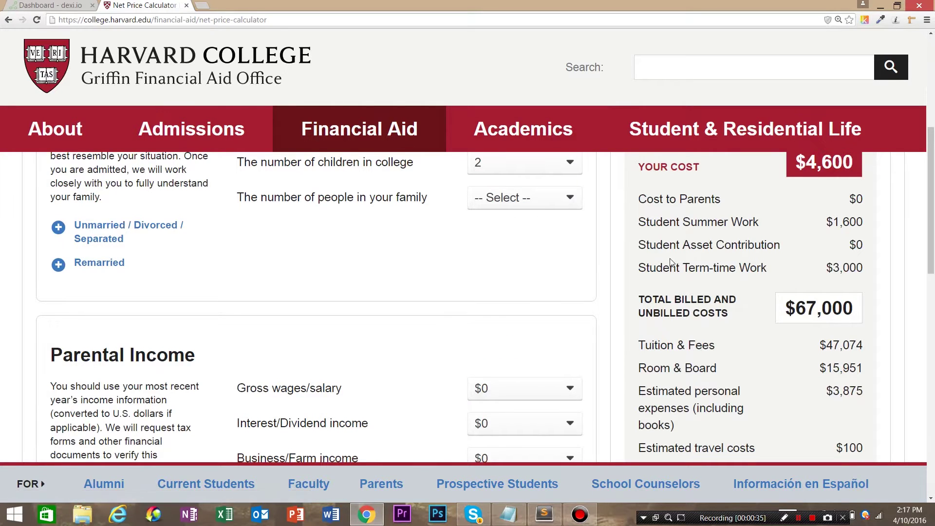
scroll(672, 263, "up", 3)
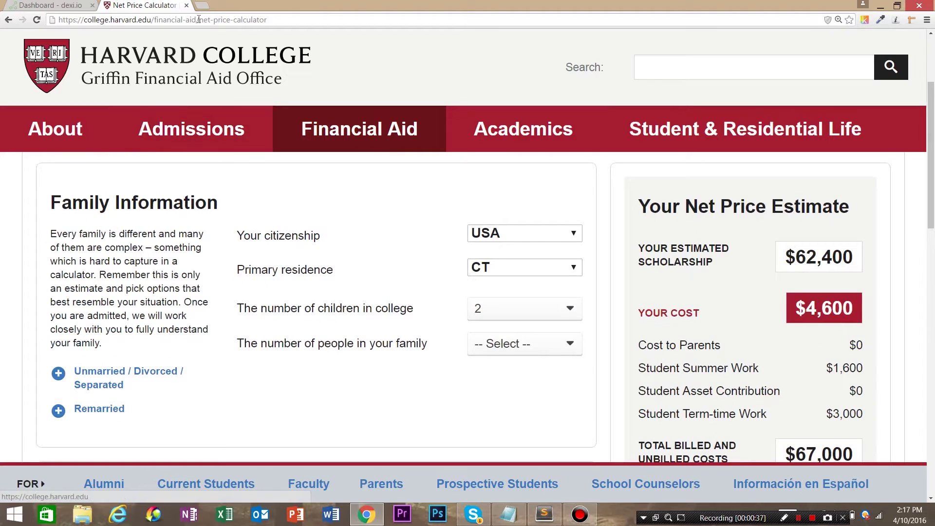
right_click(197, 20)
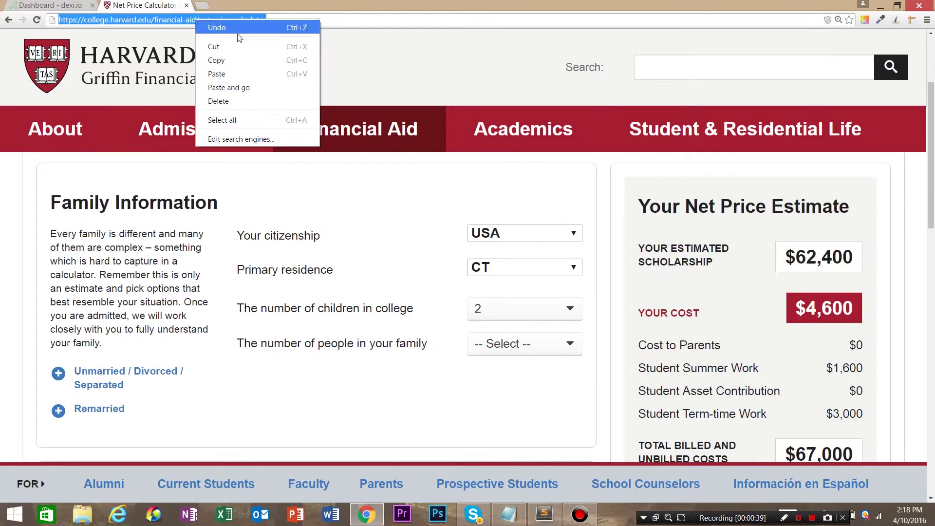
Step: Copy the calculator's URL and start a new robot from the dexi.io dashboard
left_click(246, 58)
left_click(49, 5)
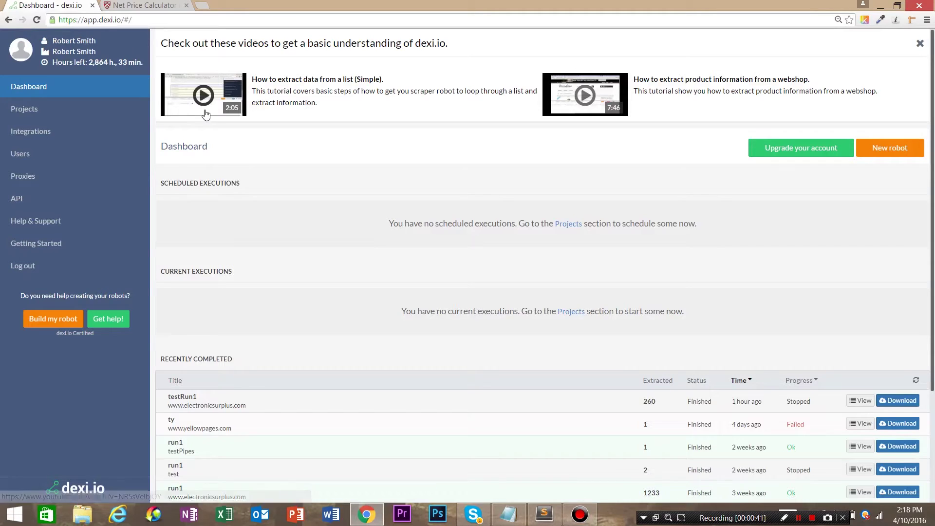
left_click(899, 159)
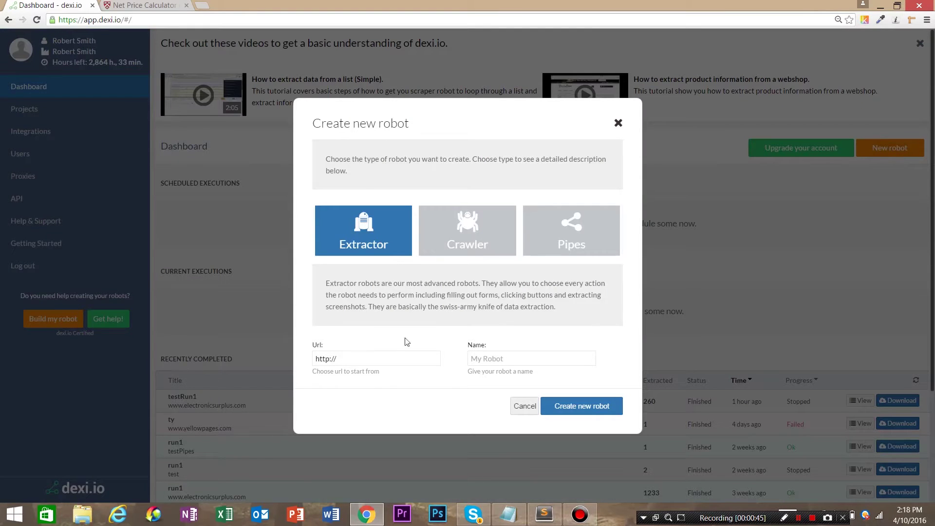
left_click_drag(357, 365, 354, 351)
right_click(360, 356)
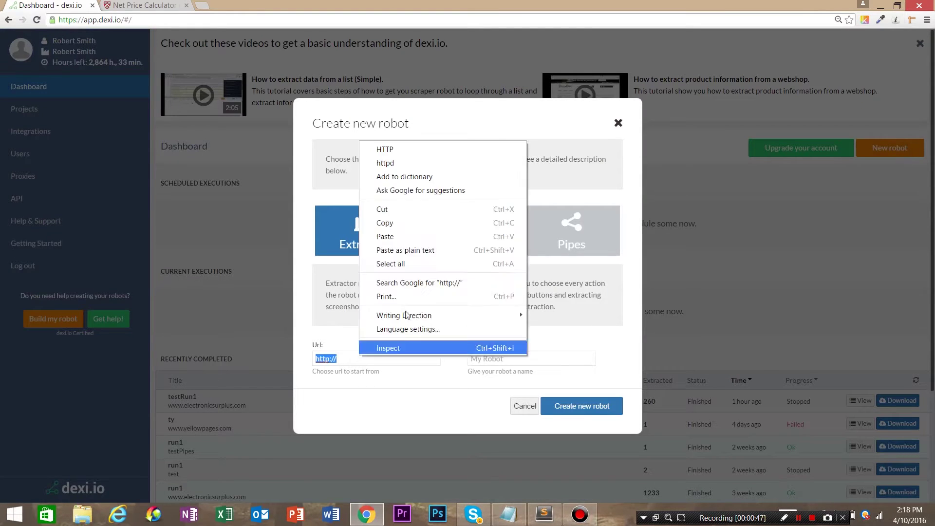
left_click(429, 238)
left_click(569, 407)
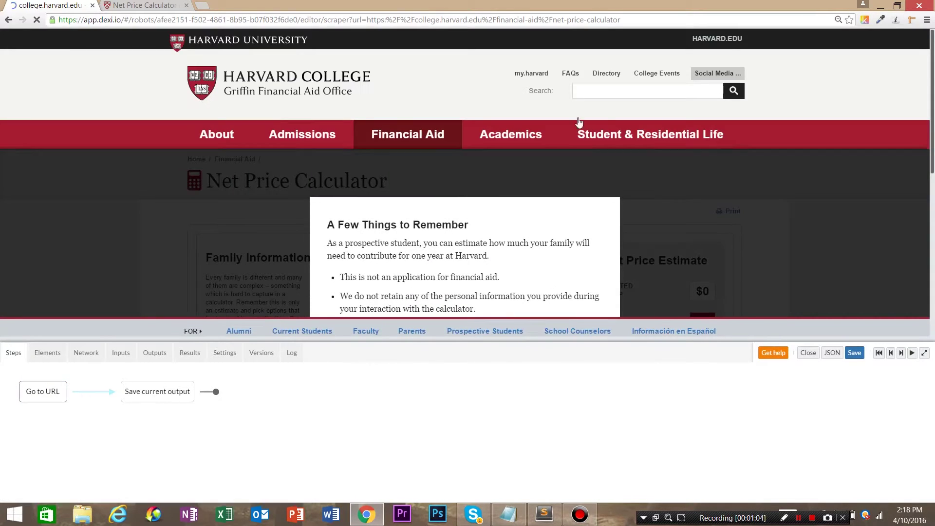
Step: Add a Click element step targeting the popup's CONTINUE button in the preview
scroll(601, 212, "down", 1)
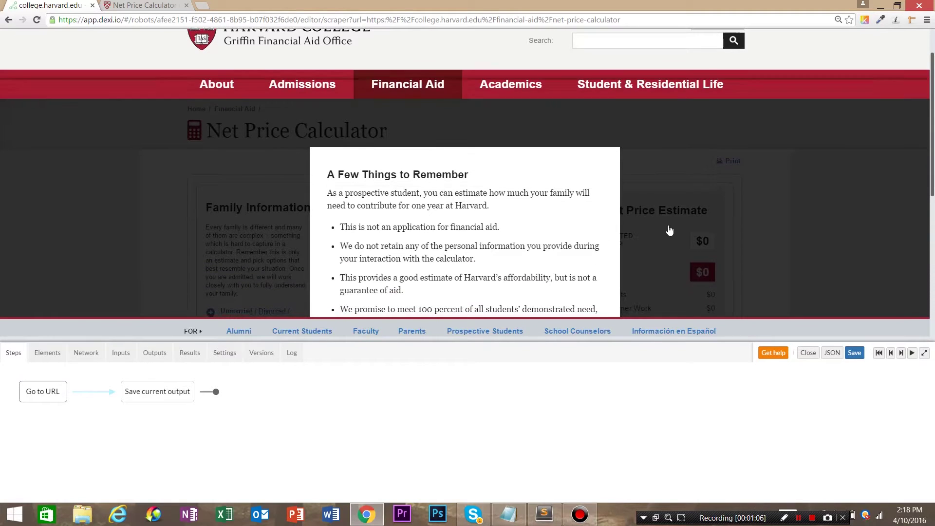
scroll(669, 230, "down", 2)
scroll(670, 230, "down", 1)
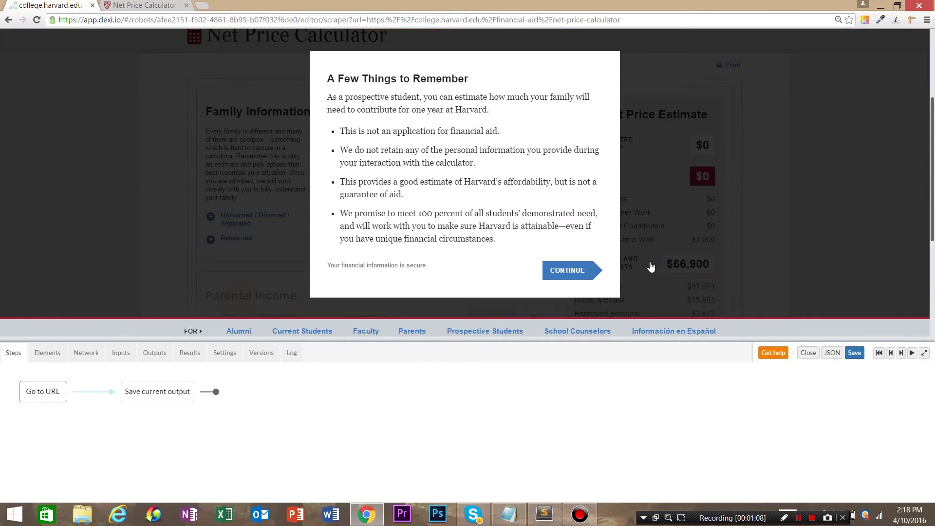
left_click(564, 272)
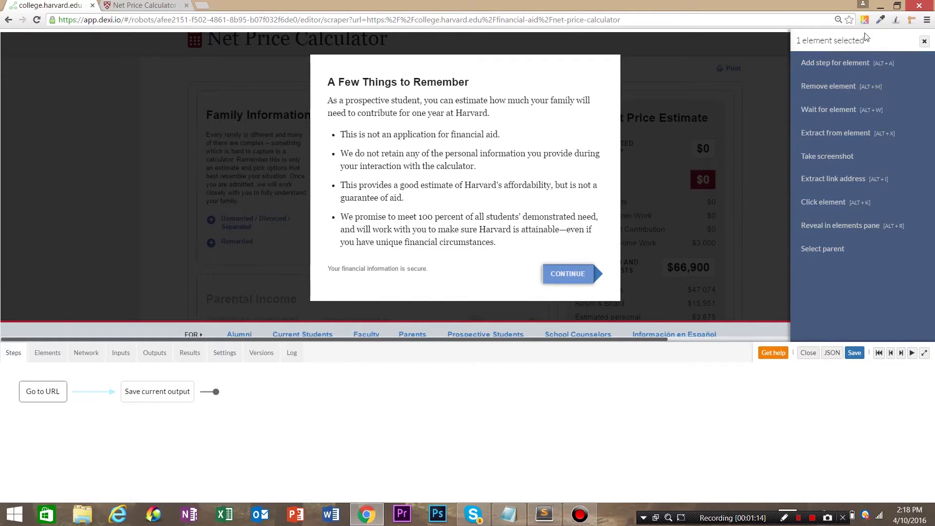
left_click(839, 209)
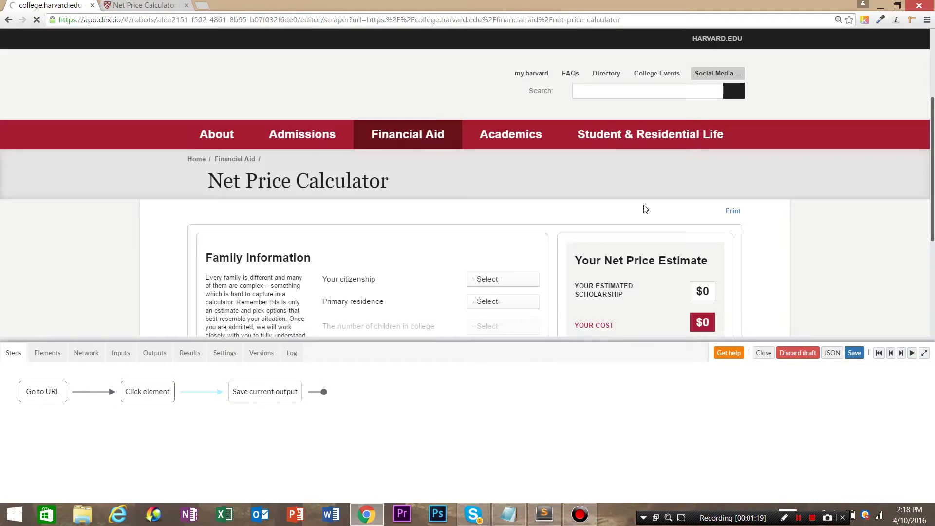
scroll(497, 196, "down", 1)
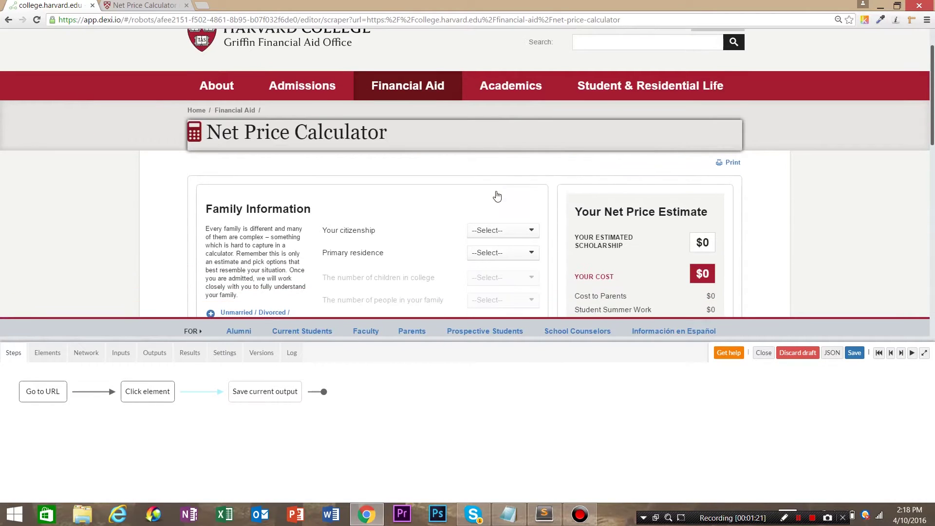
scroll(511, 199, "down", 1)
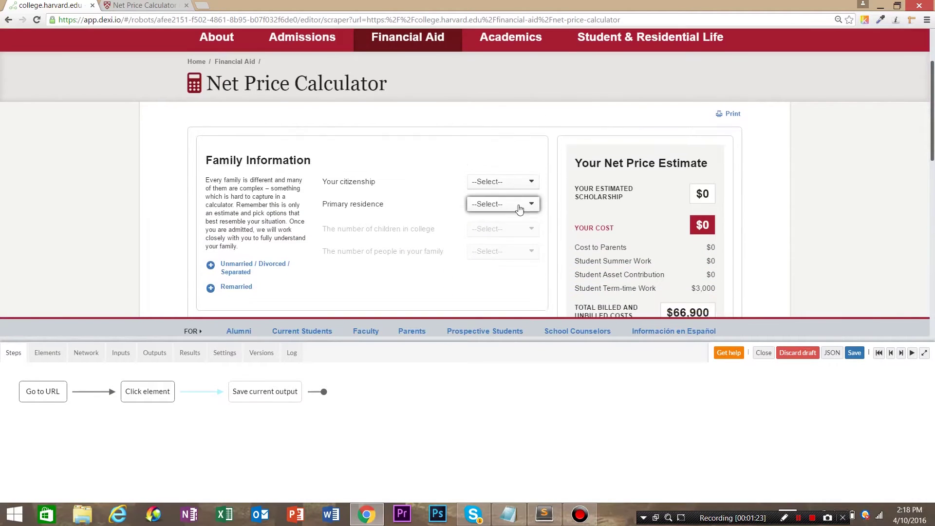
left_click(529, 190)
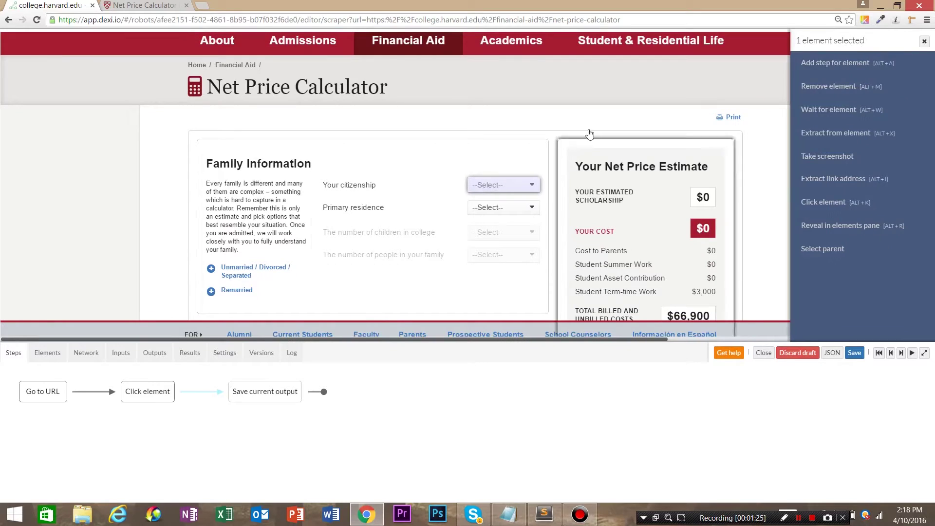
left_click(845, 231)
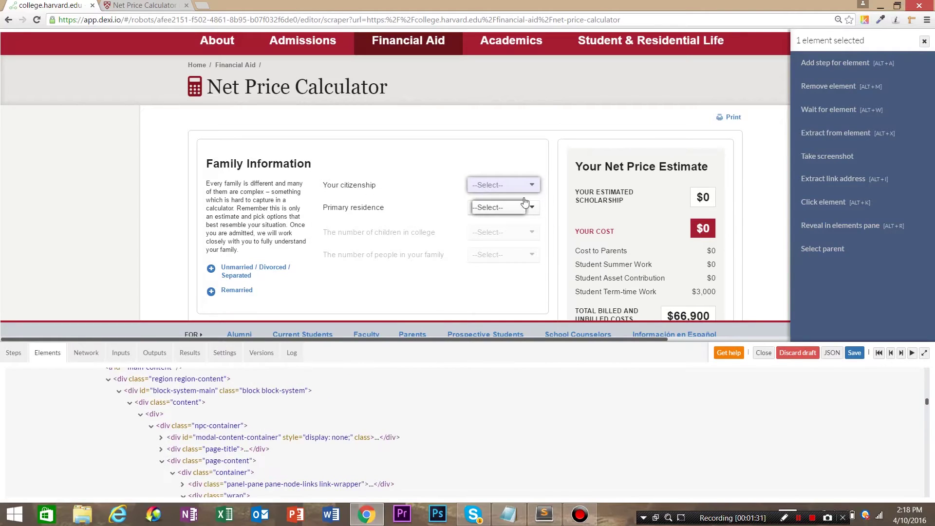
left_click(830, 228)
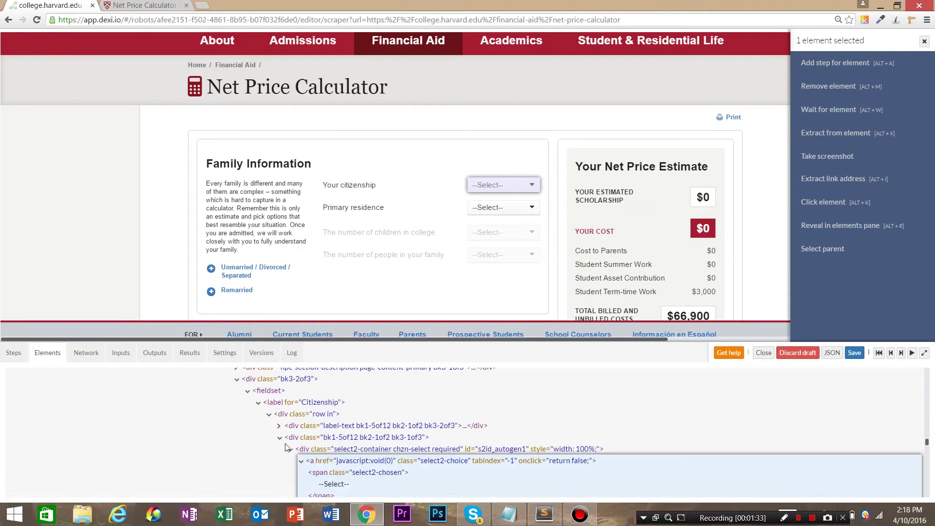
left_click(290, 449)
scroll(302, 439, "down", 2)
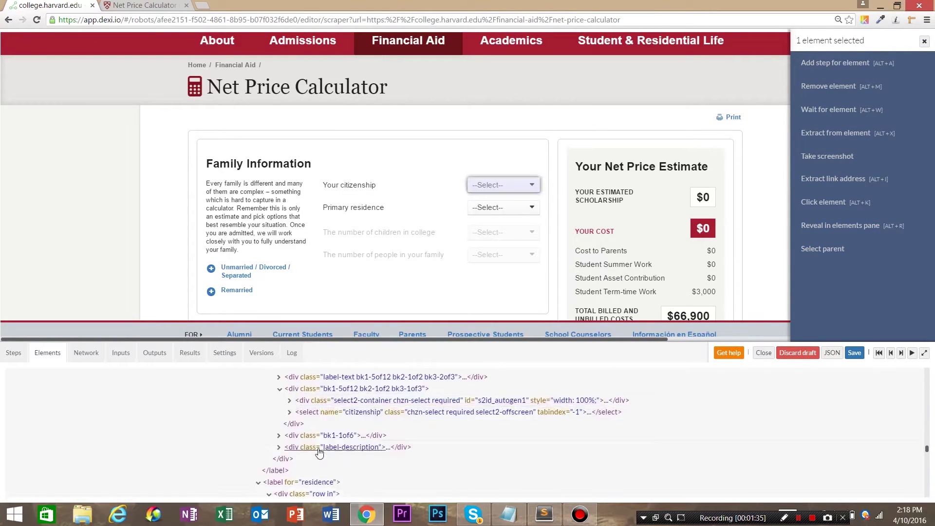
key("ctrl+plus")
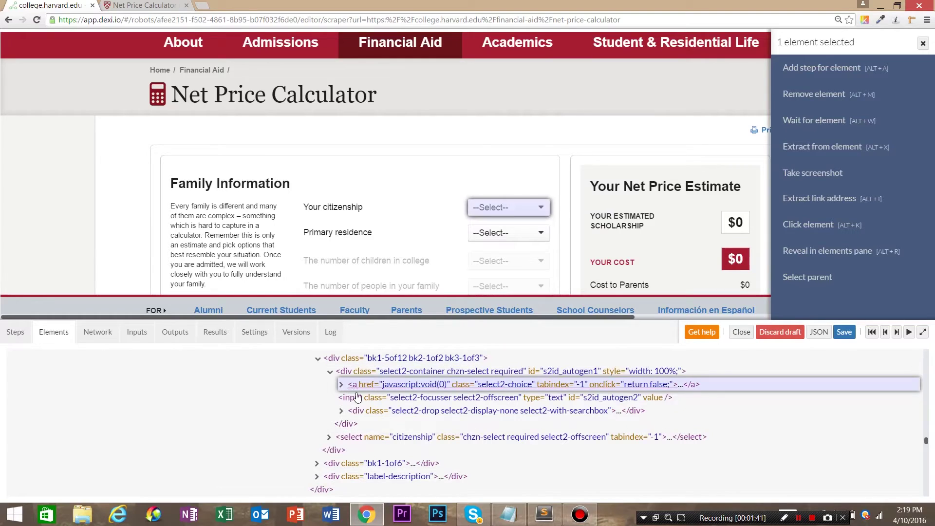
left_click(329, 374)
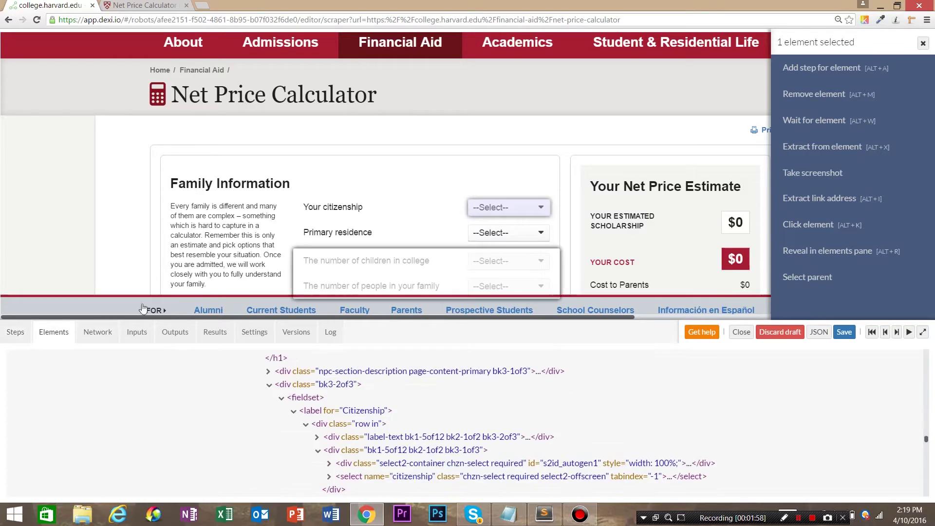
left_click(16, 332)
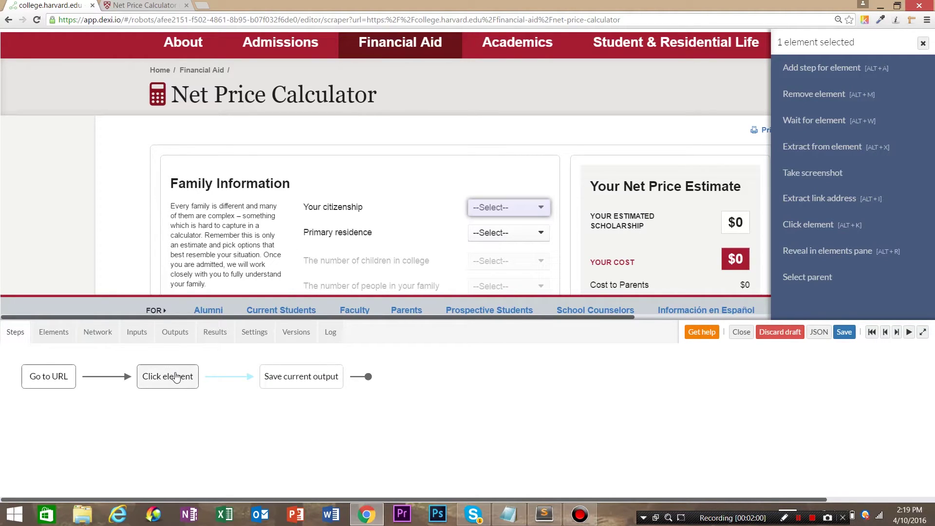
Step: Add a new step after Click element and set its type to Execute javascript
mouse_move(178, 379)
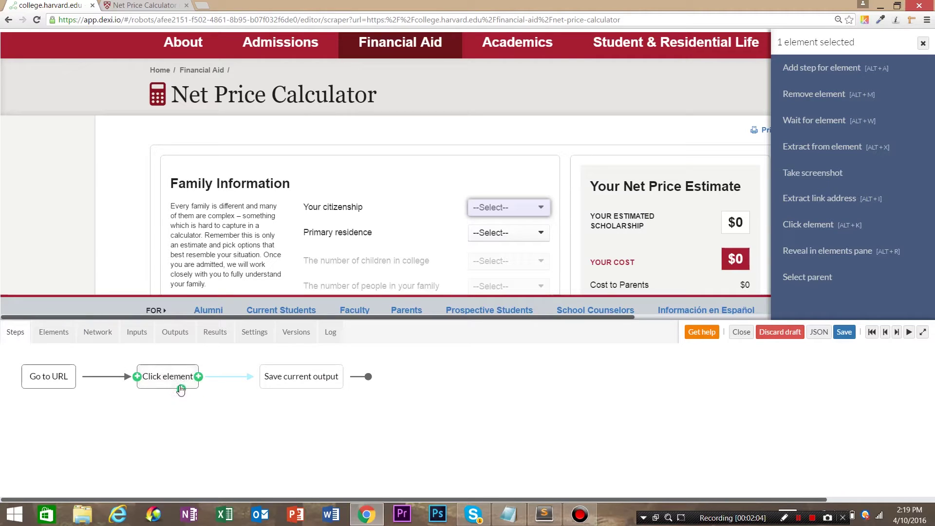
left_click(198, 378)
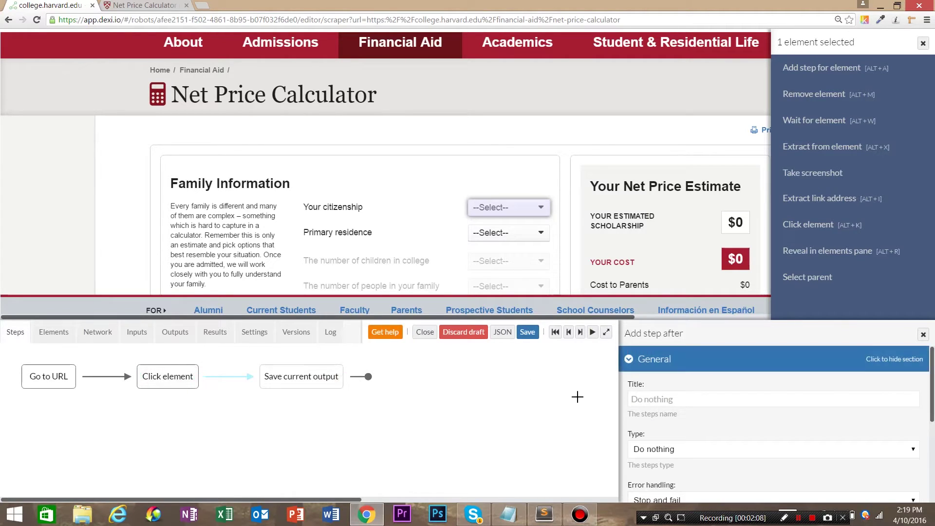
left_click(697, 449)
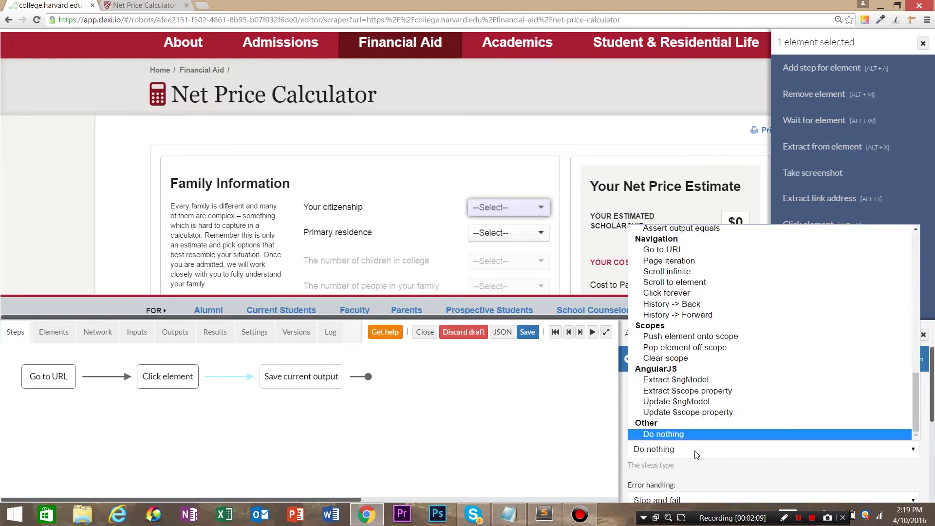
scroll(689, 393, "up", 4)
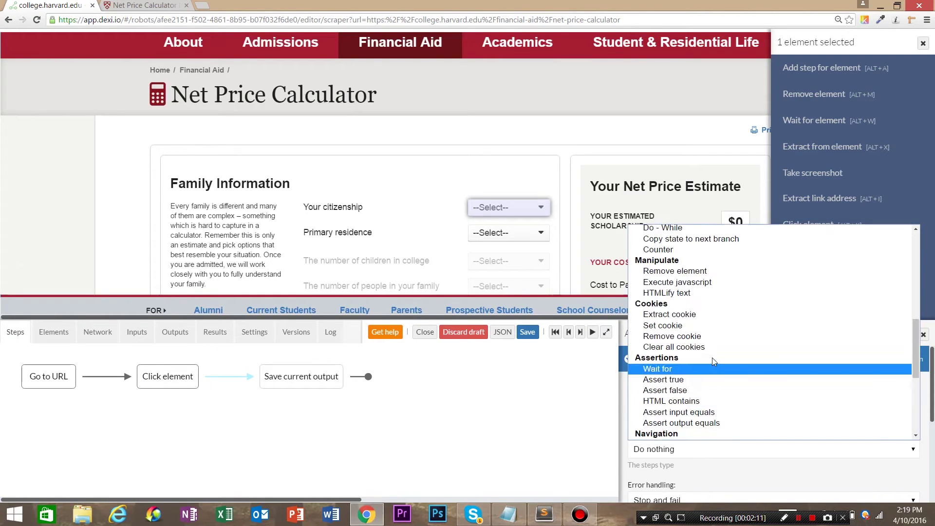
scroll(704, 356, "up", 6)
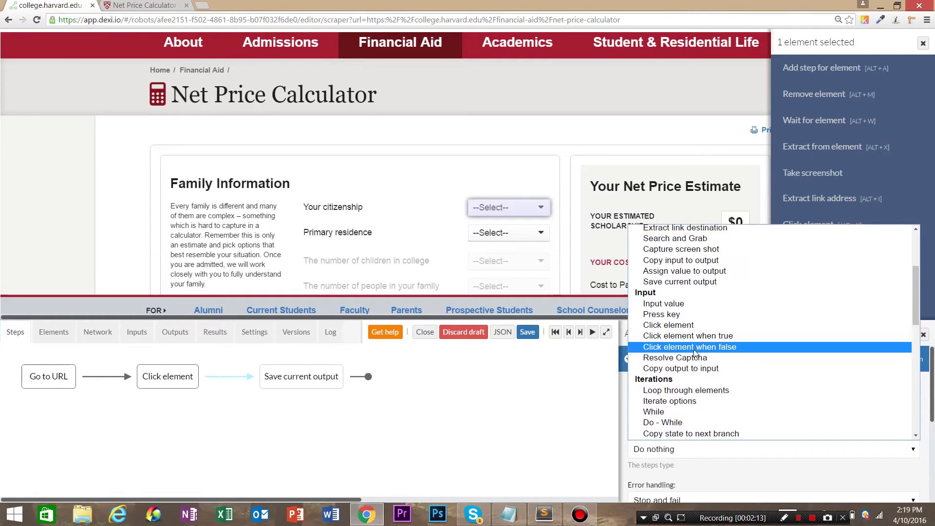
scroll(697, 356, "up", 3)
scroll(711, 380, "down", 7)
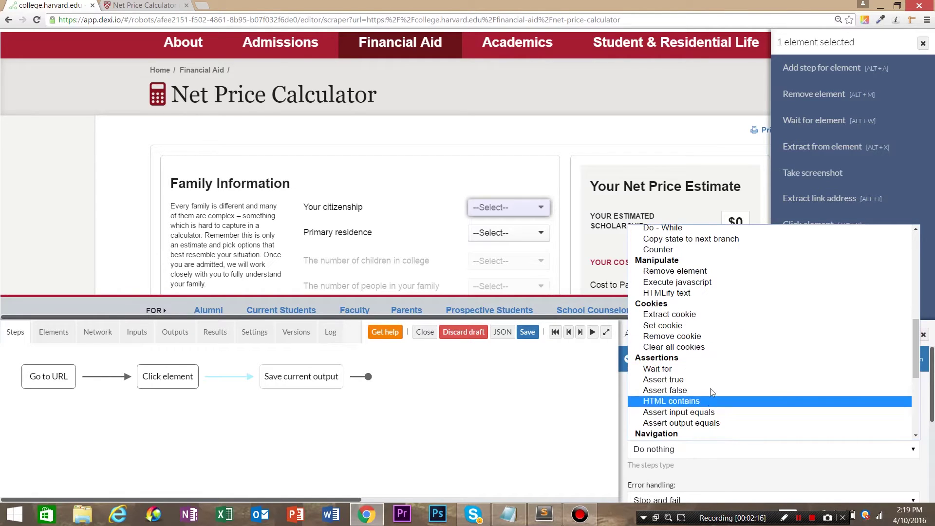
scroll(710, 361, "down", 3)
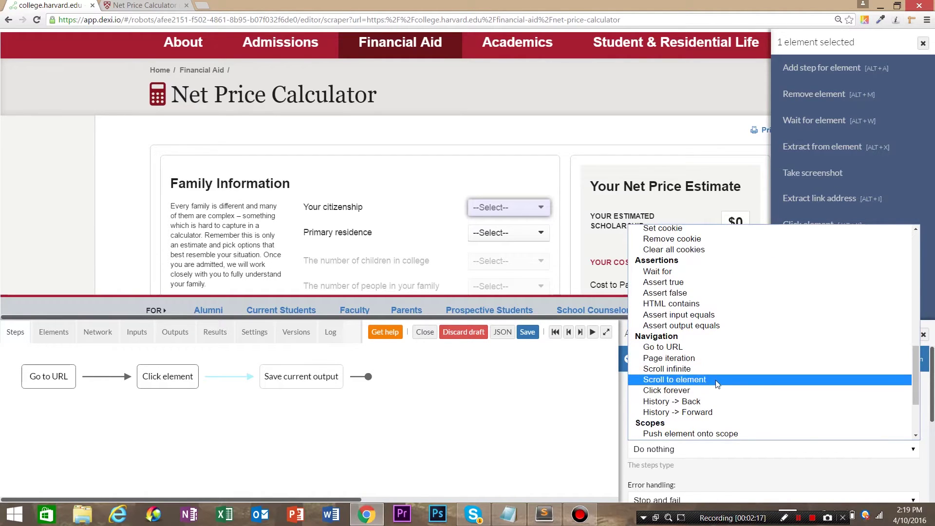
scroll(721, 349, "up", 3)
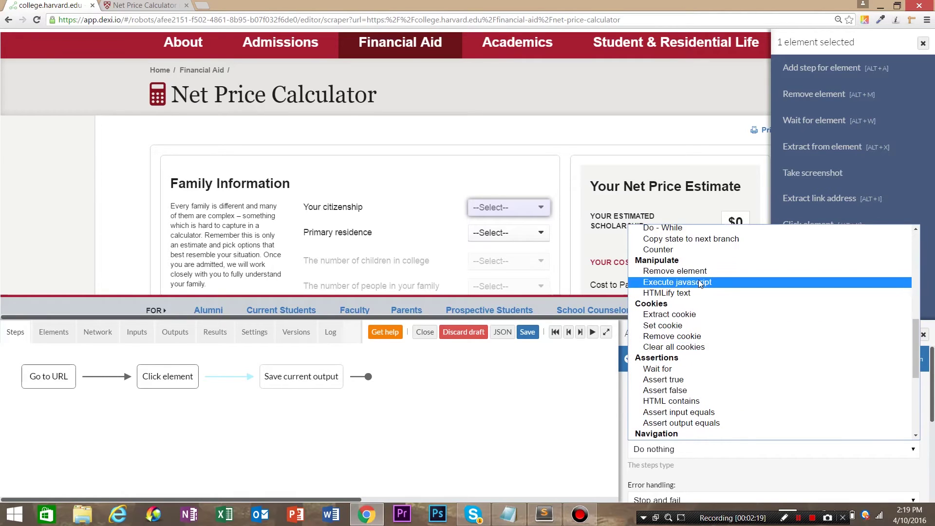
key("Return")
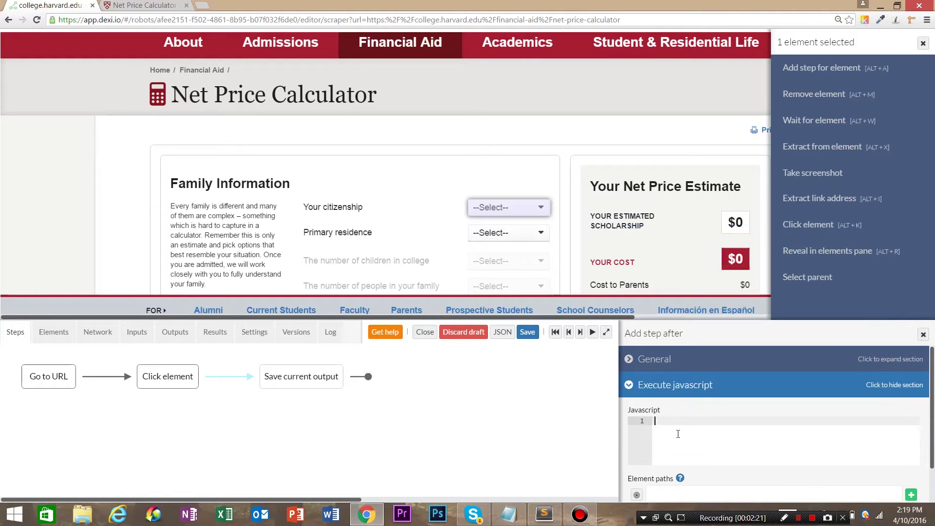
Step: Reveal the dropdown in the Elements pane and copy its select2-container class name
left_click(781, 251)
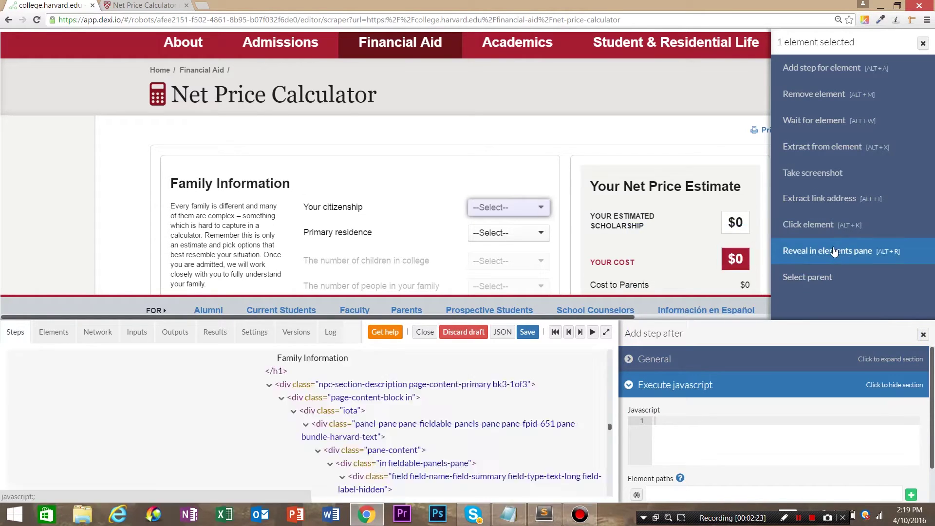
left_click(884, 250)
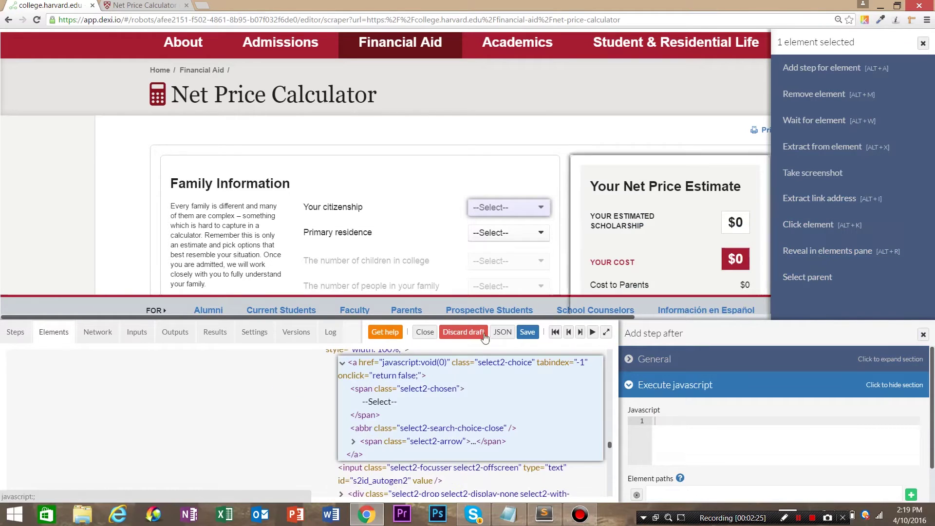
scroll(407, 403, "up", 5)
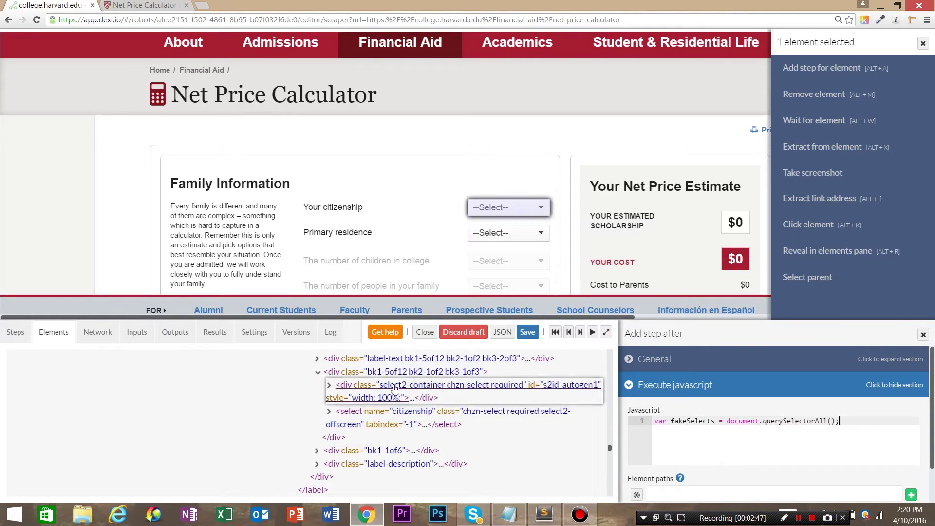
left_click_drag(380, 390, 446, 391)
right_click(435, 385)
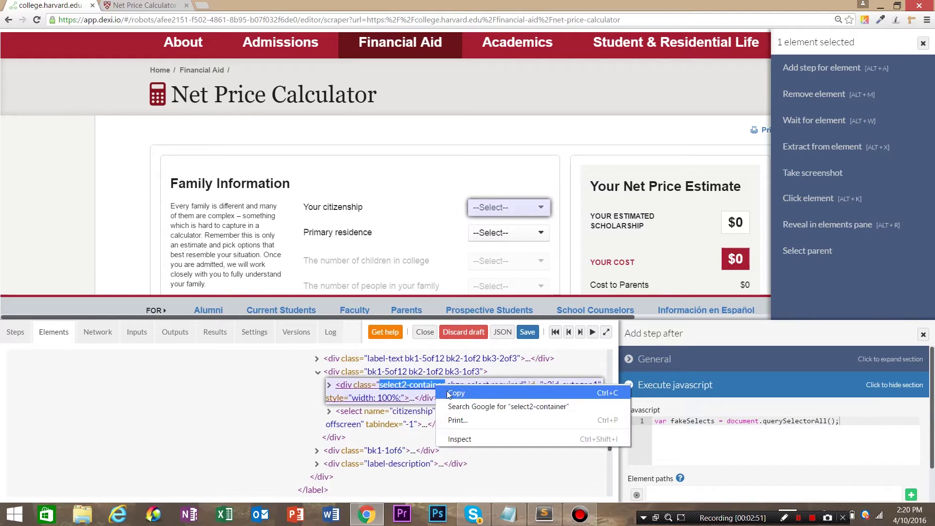
left_click(453, 392)
Step: Put '.select2-container' into the querySelectorAll selector on the script's first line
left_click(831, 421)
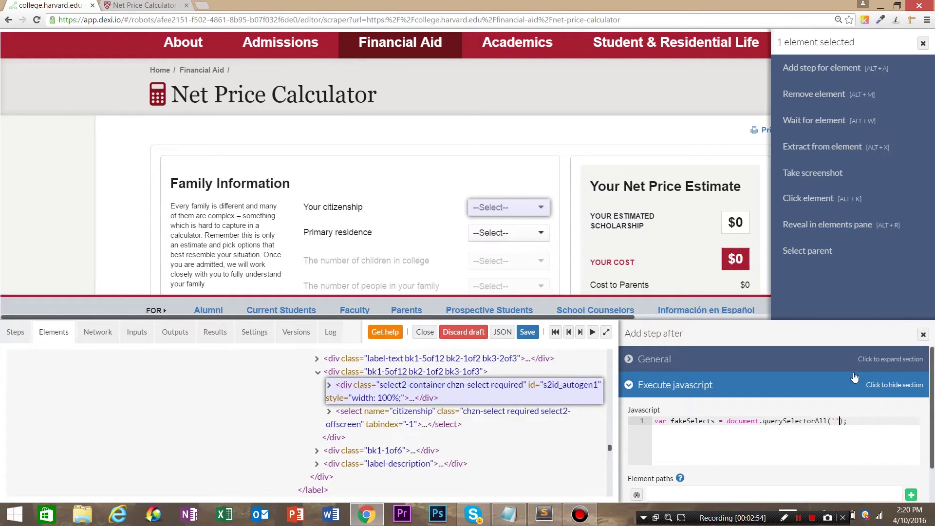
type("'.")
key("ctrl+v")
type("'")
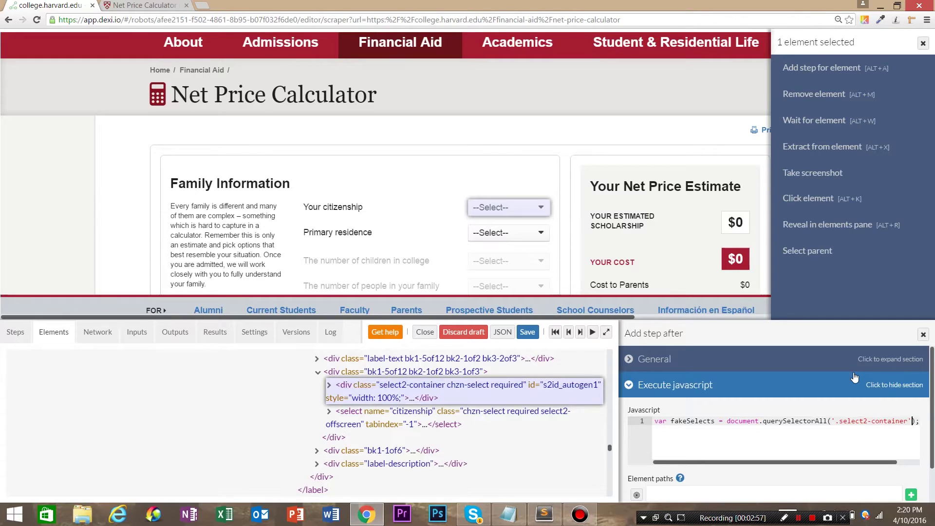
key("End")
key("Return")
key("Return")
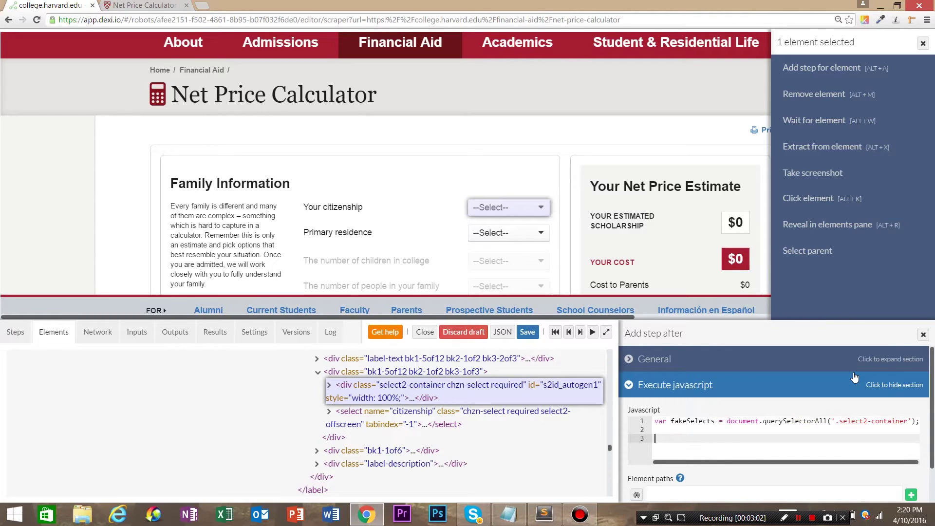
Step: Add a loop 'for (var i=0; i<fakeSelects.length;)' over the found elements
type("for (va)")
type(" {")
key("Return")
key("Up")
key("Right")
type("va")
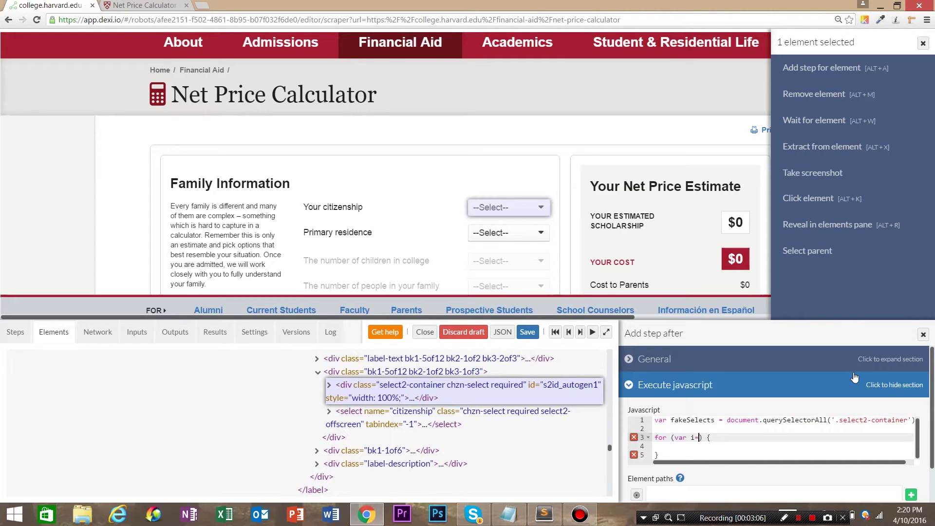
type("r i=0; i<fakeSelects.length; i++")
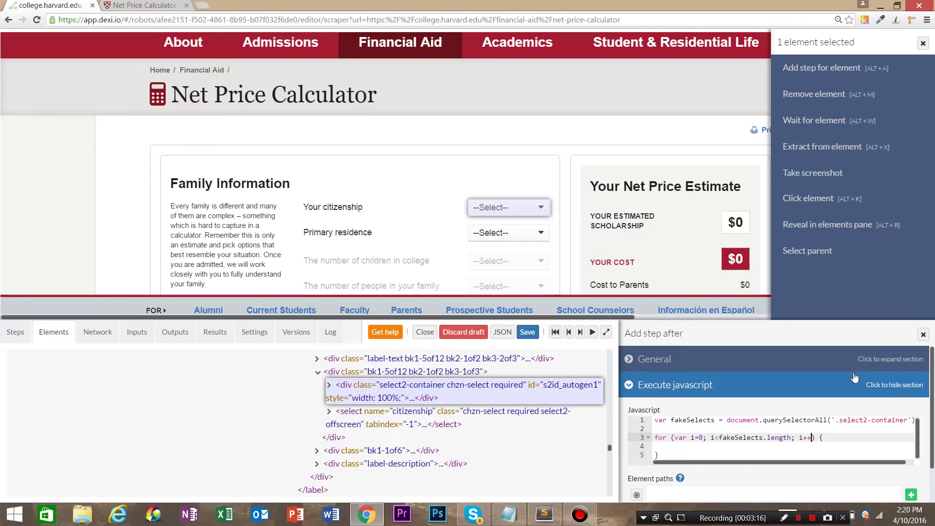
key("Down")
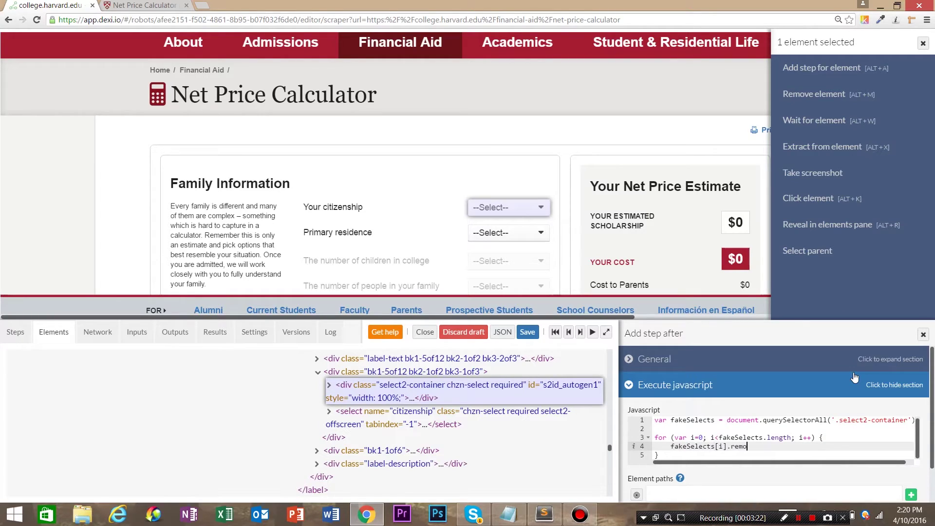
scroll(681, 482, "down", 2)
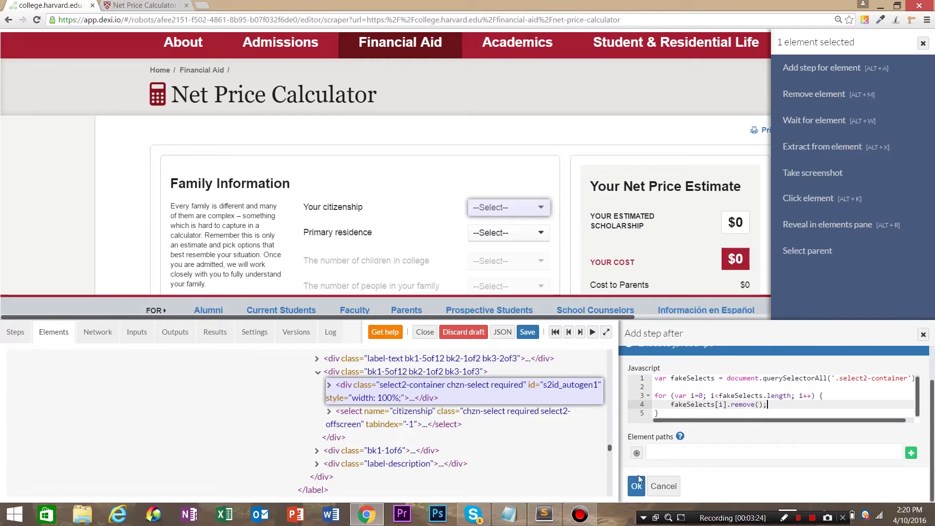
Step: Save the JavaScript step and step the robot forward and back to it
left_click(635, 488)
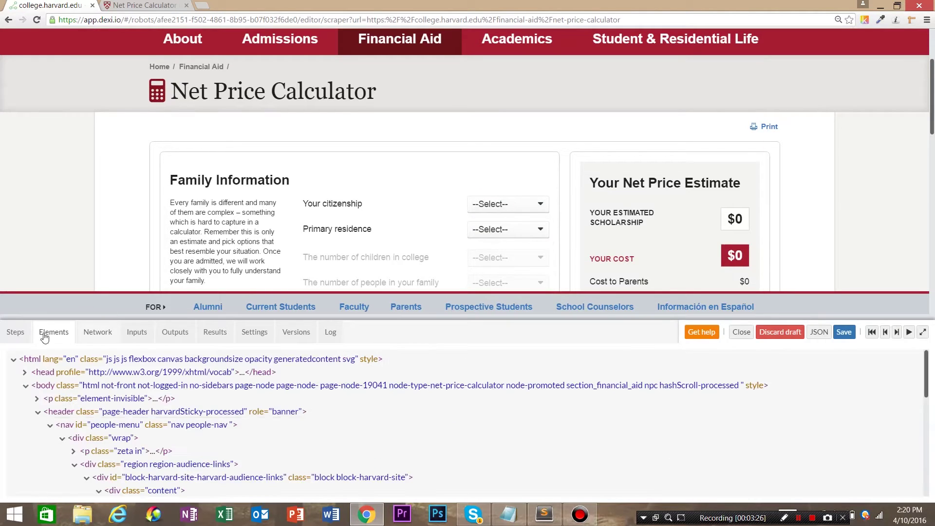
left_click(14, 333)
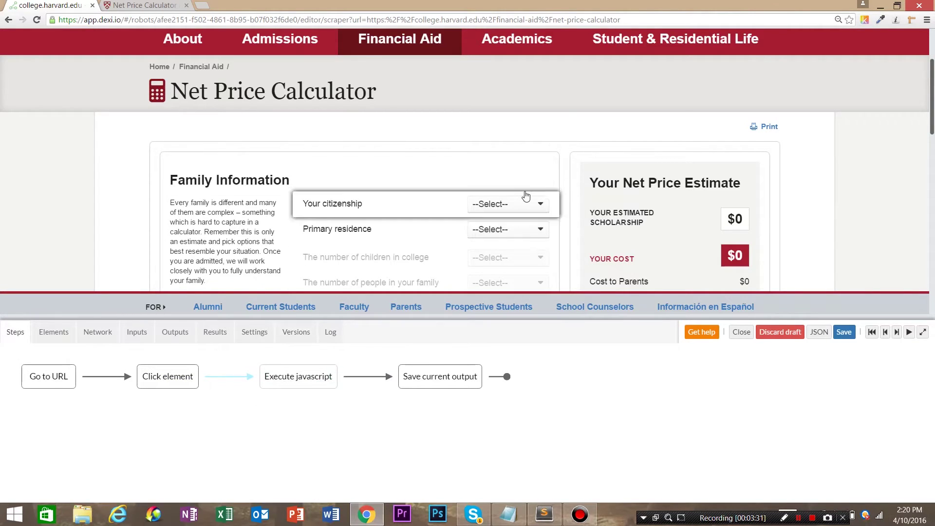
left_click(897, 333)
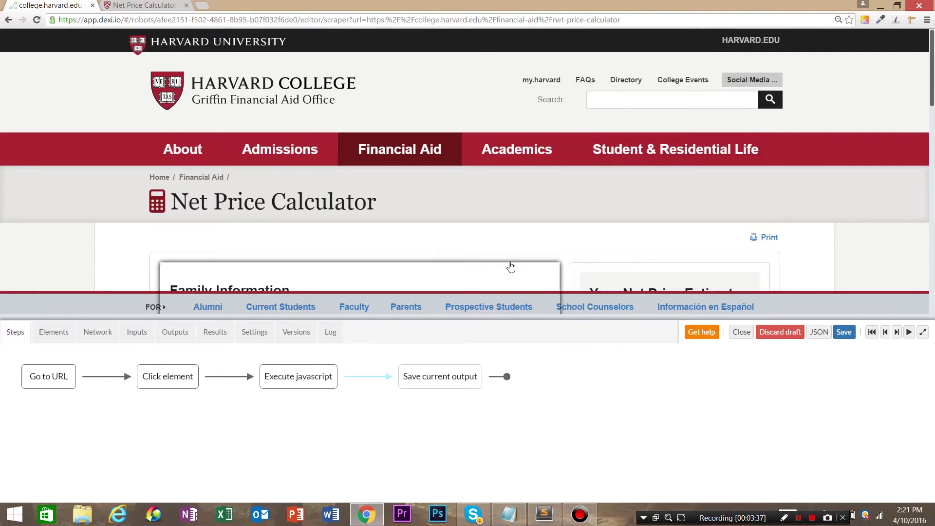
scroll(507, 267, "down", 2)
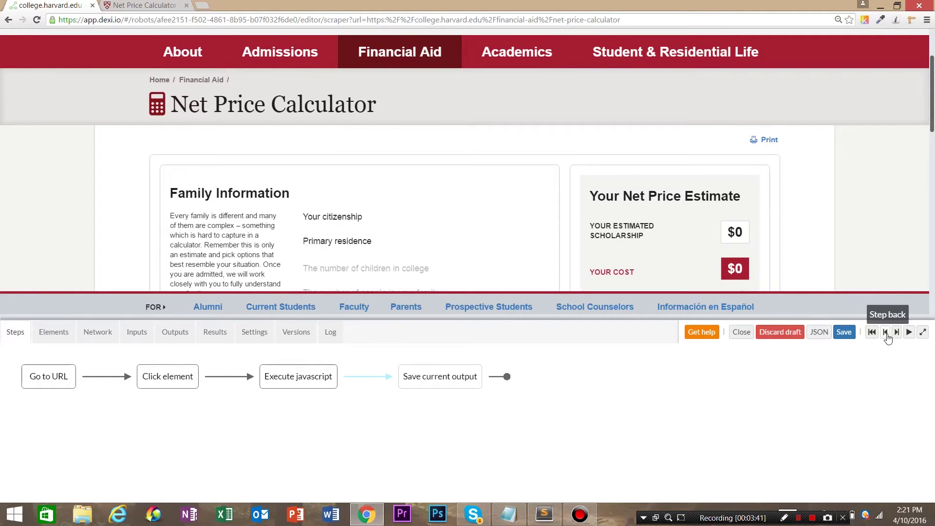
left_click(886, 332)
Step: Open the Execute javascript step for editing
left_click(298, 376)
left_click(792, 359)
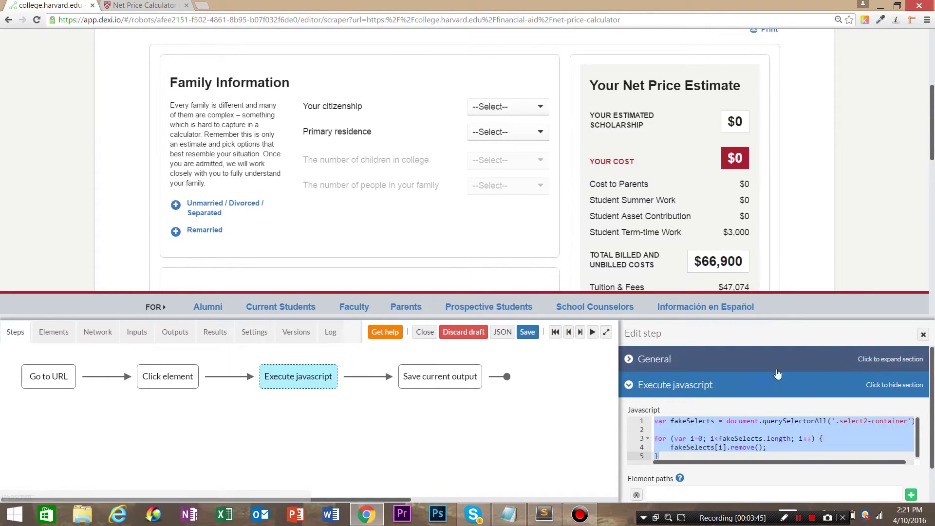
left_click(712, 450)
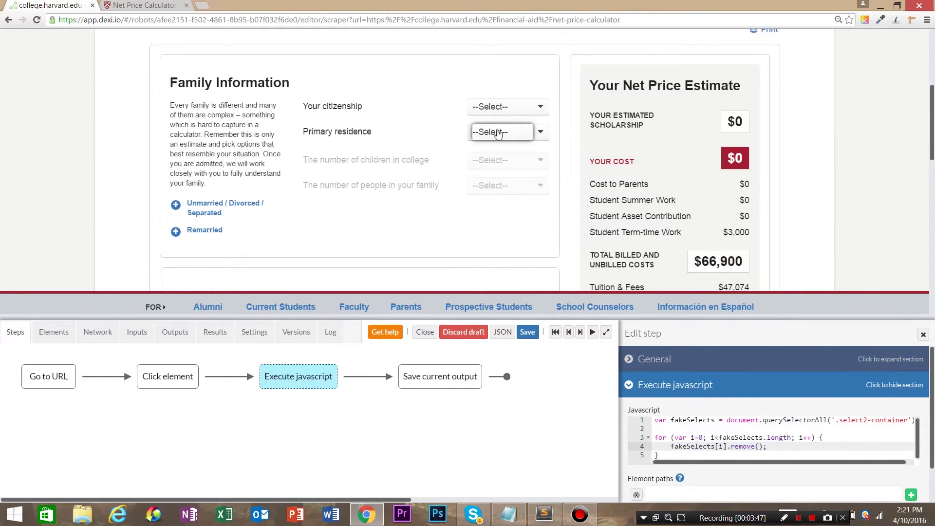
Step: Locate the hidden select named citizenship beneath the collapsed select2-container in the Elements pane
left_click(536, 111)
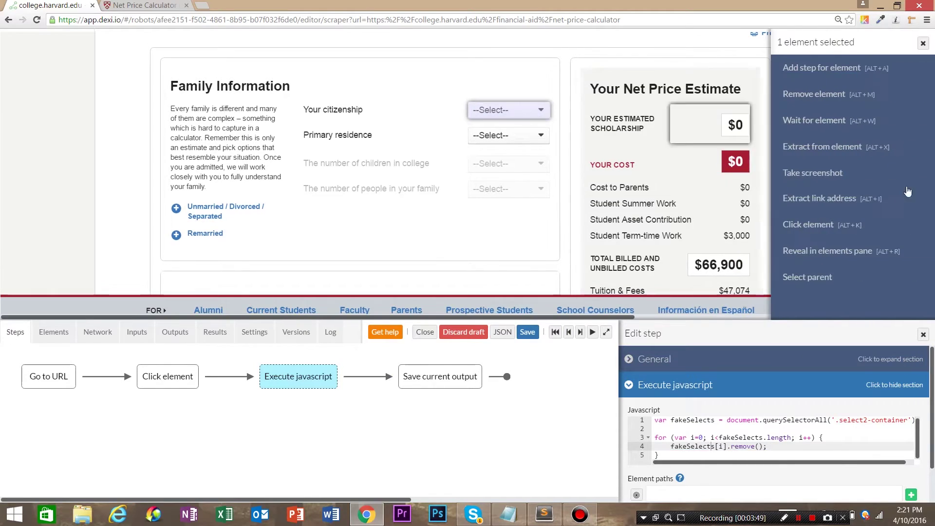
left_click(820, 252)
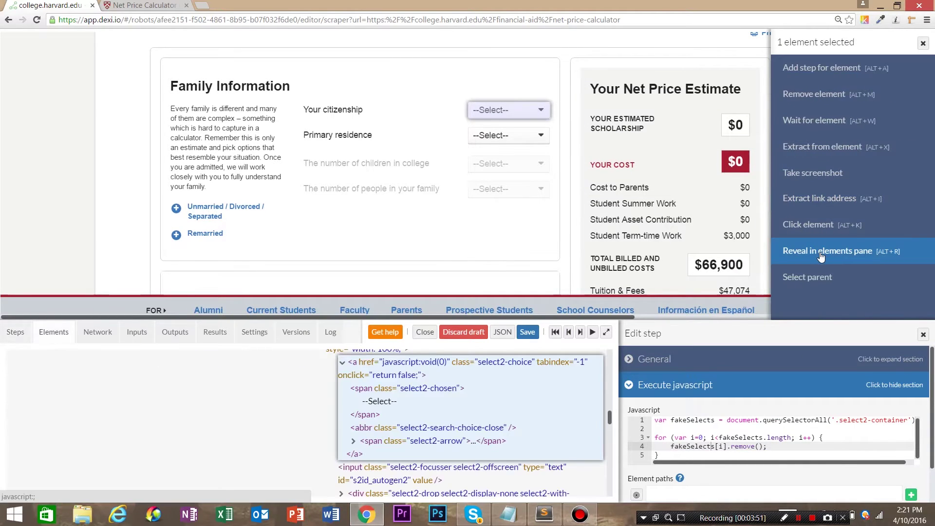
left_click(823, 253)
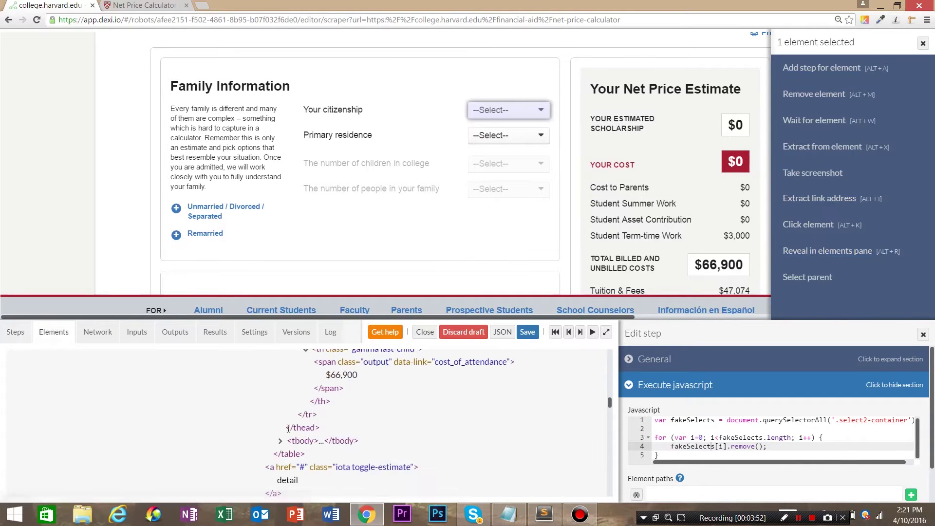
left_click(861, 262)
scroll(336, 393, "up", 2)
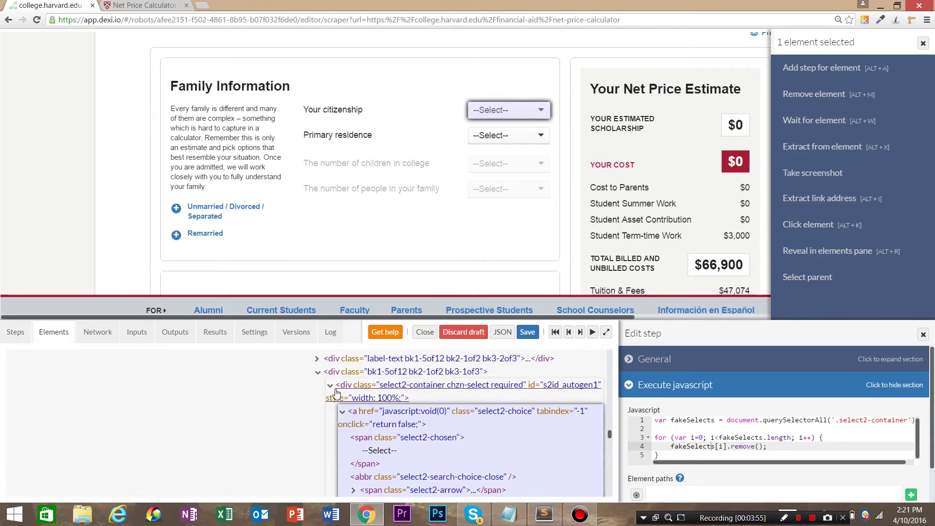
left_click(331, 386)
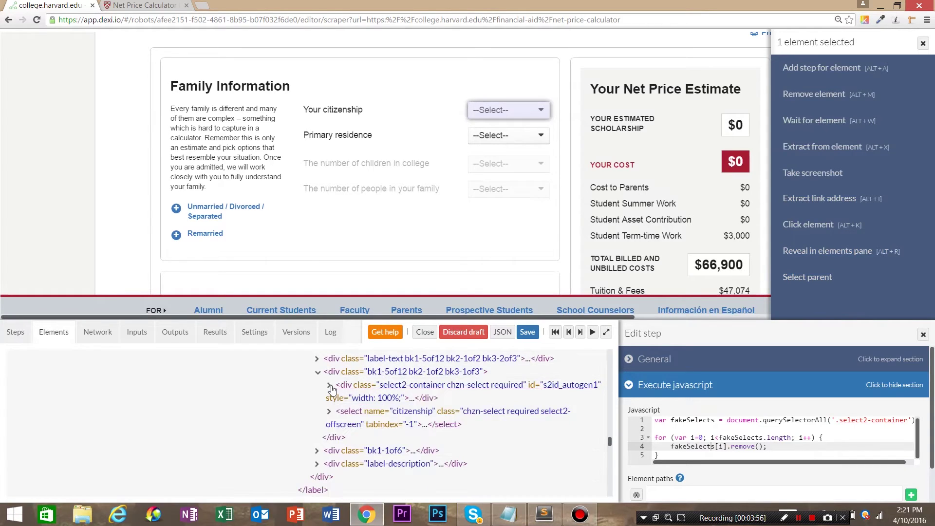
left_click(344, 418)
Step: Paste a copy of the removal loop below the script and rename its variable realSelects
scroll(701, 412, "down", 1)
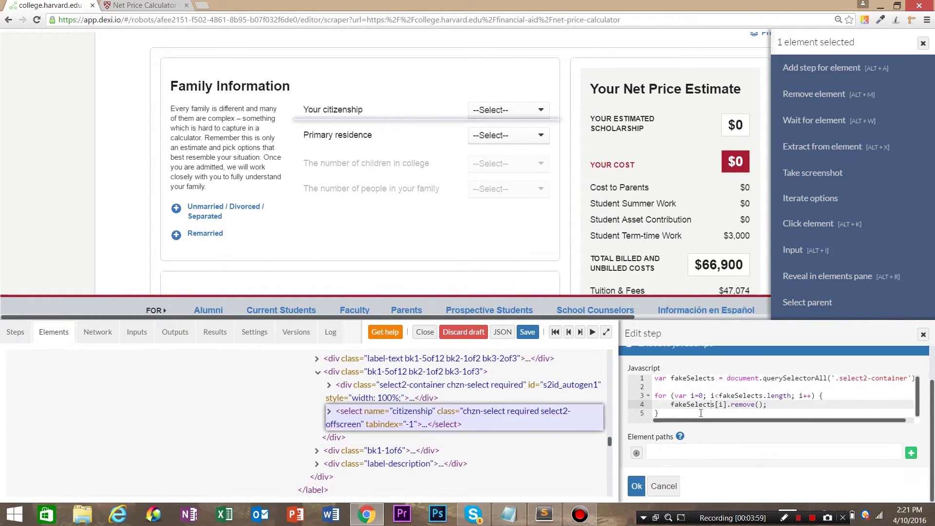
left_click_drag(699, 404, 640, 363)
left_click(719, 413)
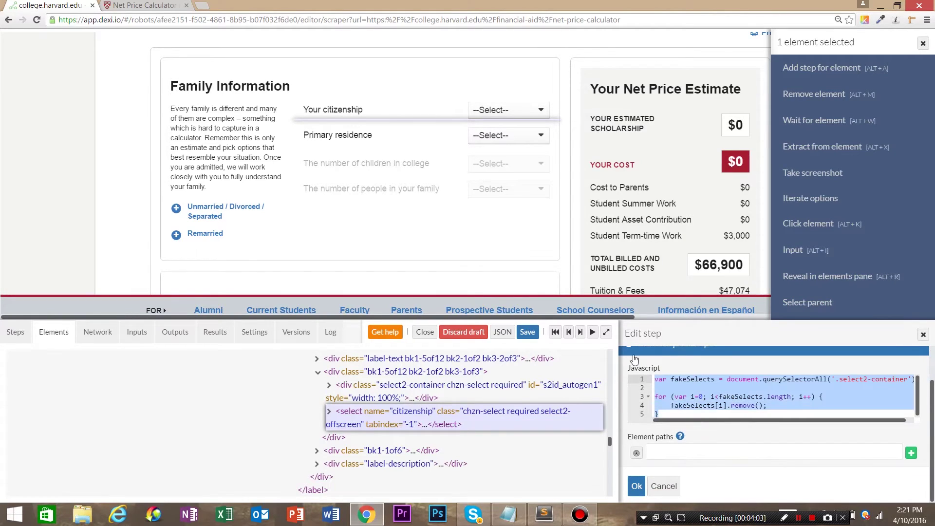
left_click(717, 417)
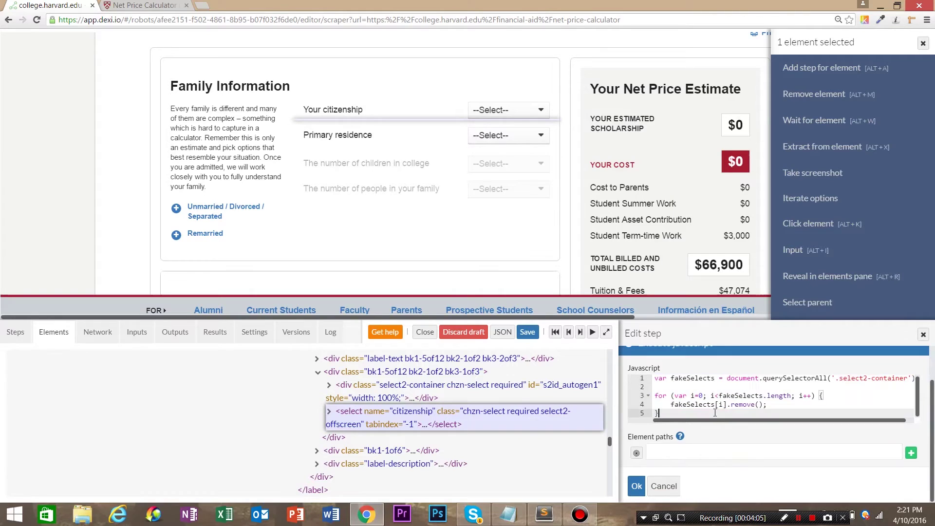
key("Return")
key("Return")
key("Return")
key("Return")
key("Return")
key("Up")
key("Up")
key("Up")
key("ctrl+v")
double_click(698, 432)
type("realSel")
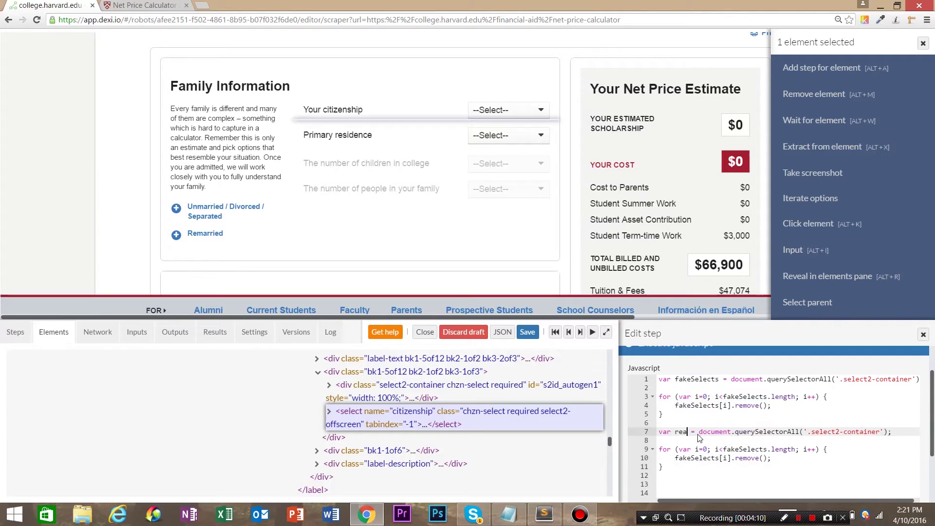
type("ect")
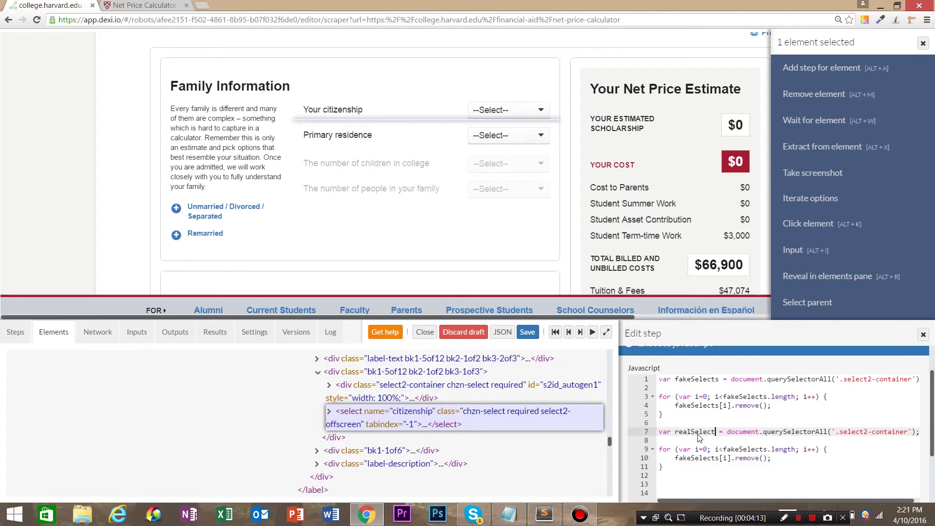
type("s")
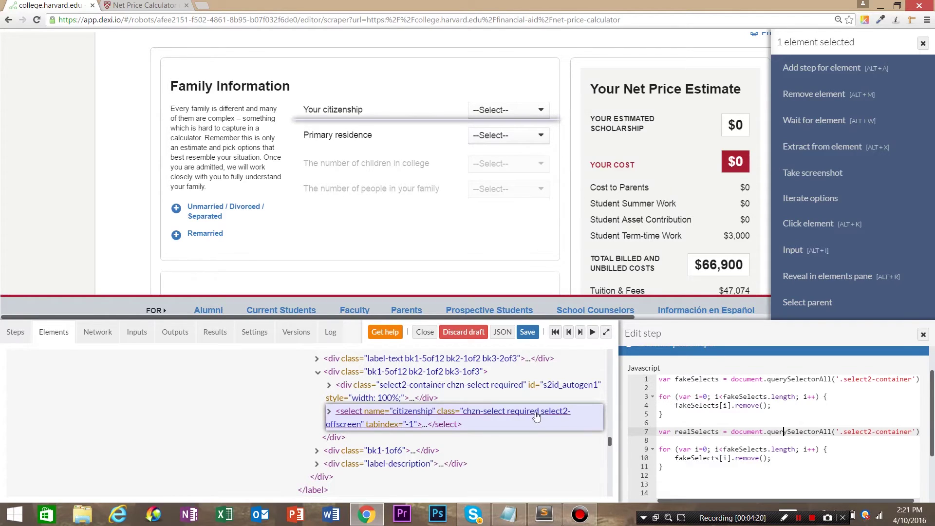
Step: Copy the select2-offscreen class and make it the new loop's querySelectorAll selector
left_click_drag(539, 414, 360, 427)
key("ctrl+c")
right_click(361, 428)
left_click(378, 433)
left_click(912, 432)
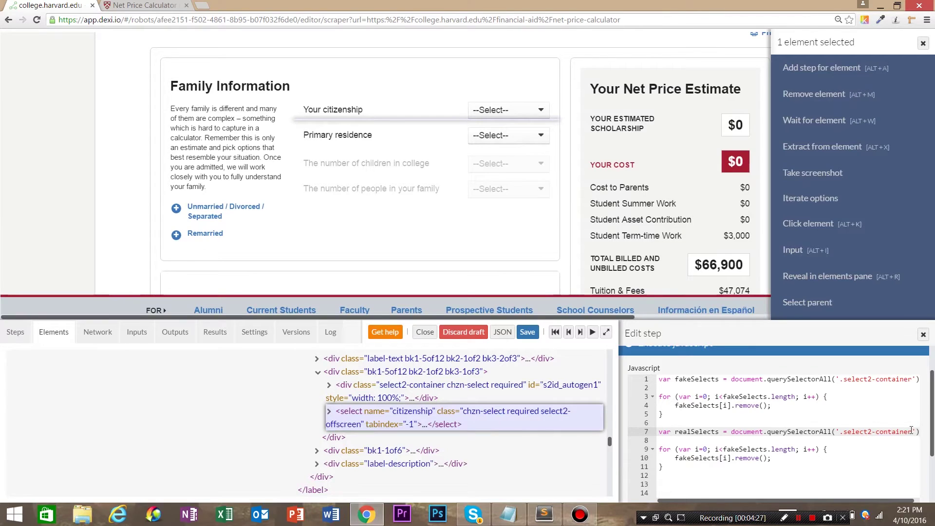
key("BackSpace")
key("BackSpace")
key("BackSpace")
key("BackSpace")
key("BackSpace")
key("BackSpace")
key("BackSpace")
key("BackSpace")
key("BackSpace")
key("BackSpace")
key("ctrl+v")
Step: Loop over realSelects and change the body to remove the select2-offscreen class
left_click(716, 449)
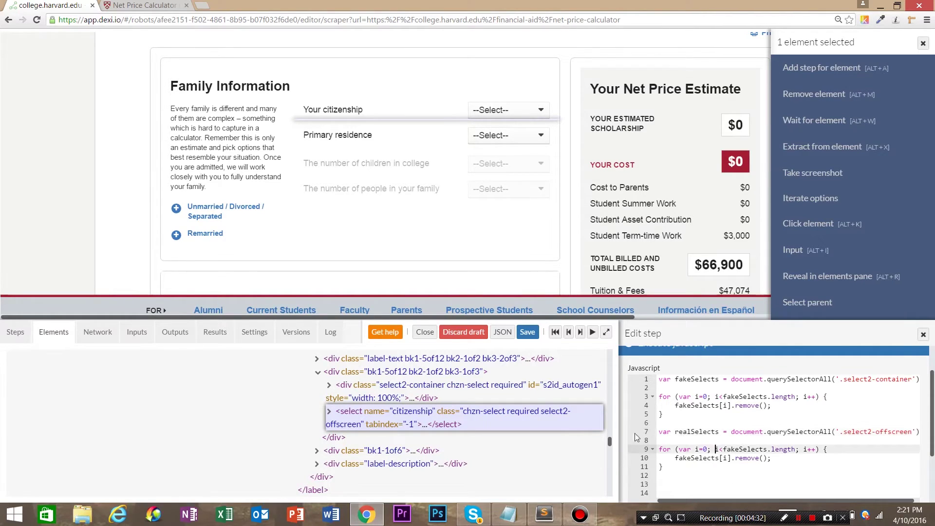
double_click(753, 449)
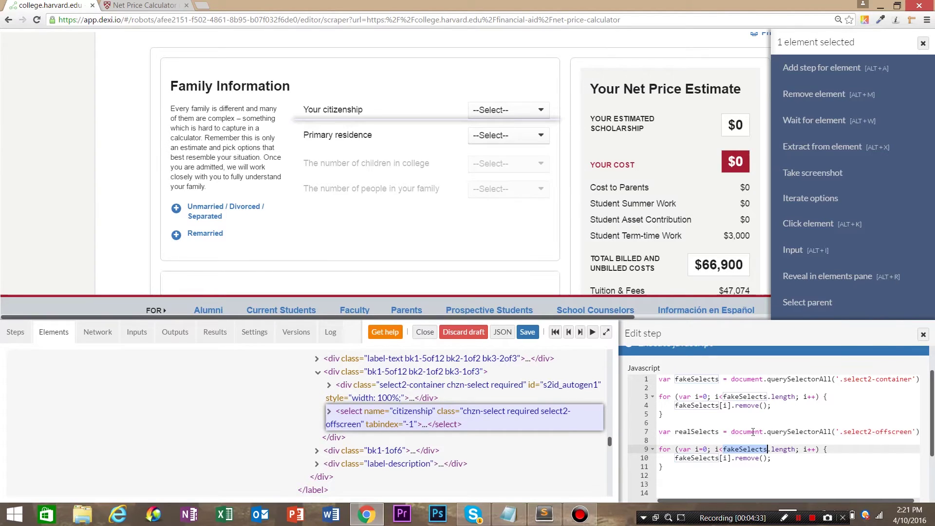
type("realSelec")
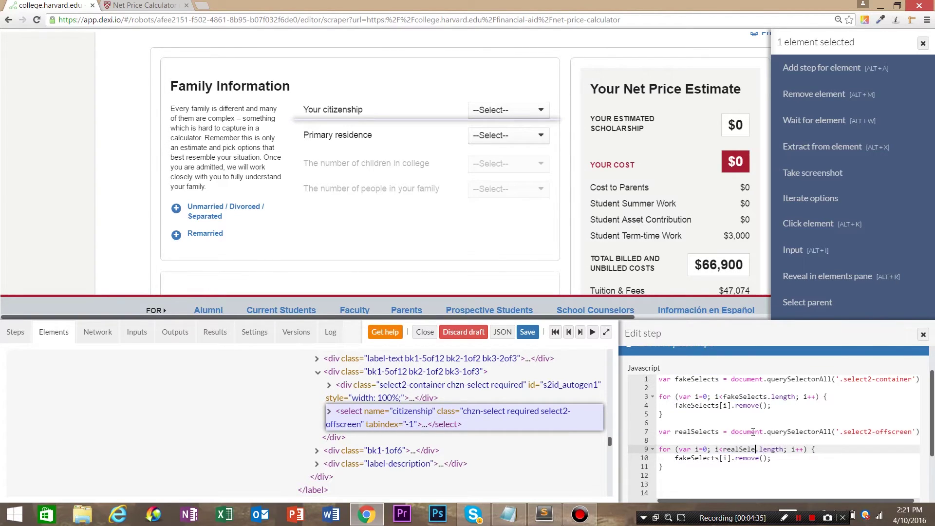
type("ts")
left_click(788, 458)
key("BackSpace")
key("BackSpace")
key("BackSpace")
key("BackSpace")
key("BackSpace")
key("BackSpace")
key("BackSpace")
key("BackSpace")
key("BackSpace")
key("BackSpace")
key("BackSpace")
key("BackSpace")
key("BackSpace")
key("BackSpace")
key("BackSpace")
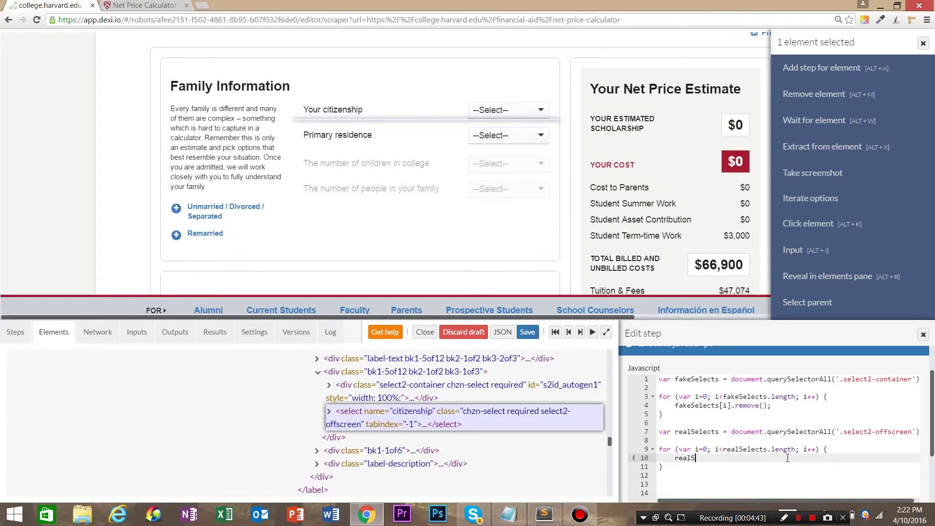
type("realSelects[i].classList.remove('select2")
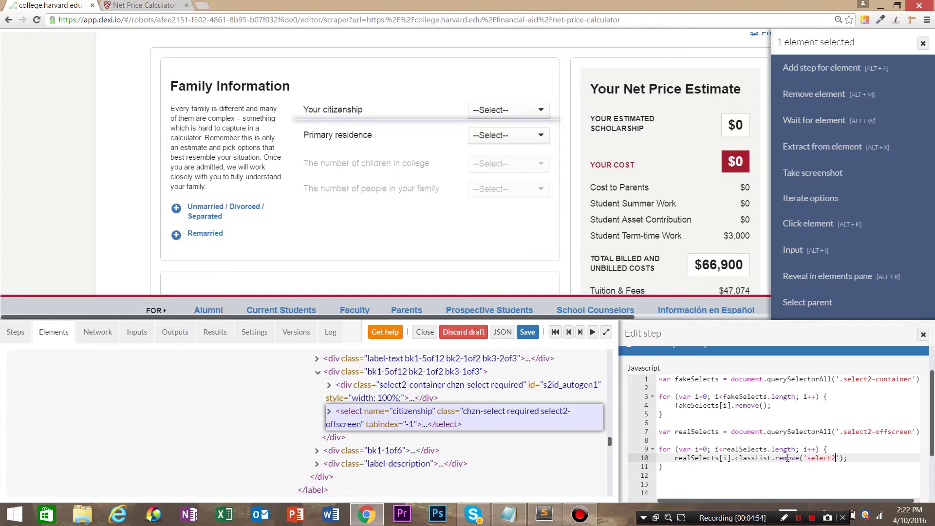
type("0")
type("-offscreen")
left_click(686, 469)
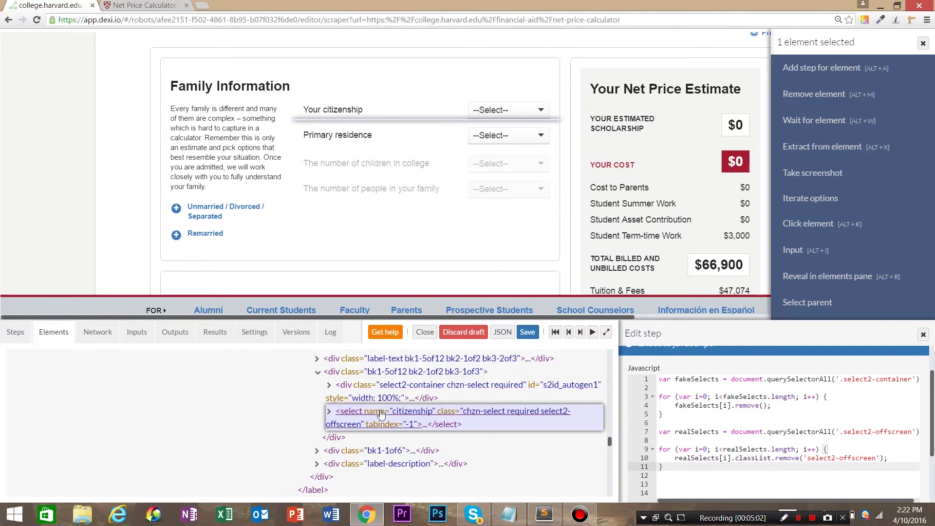
scroll(711, 415, "down", 3)
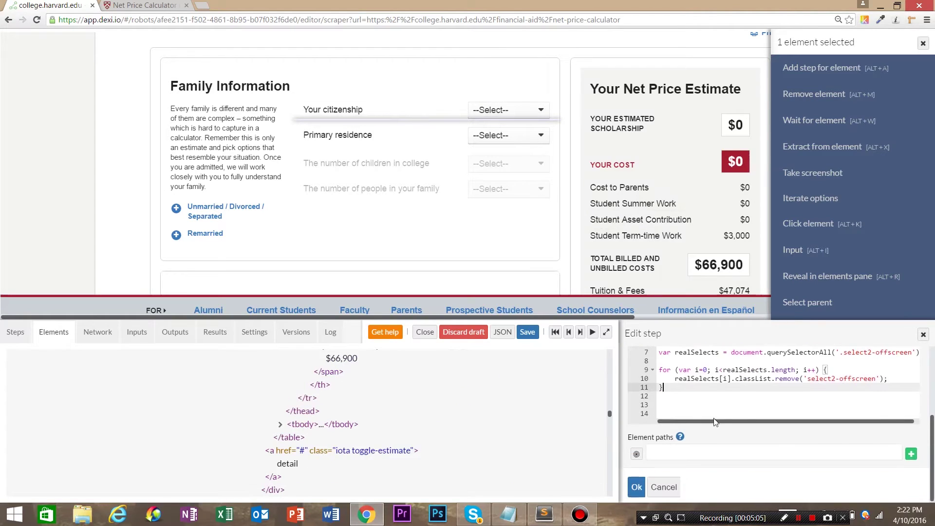
Step: Save the edited JavaScript step, run it, and pick the citizenship dropdown on the page
left_click(637, 487)
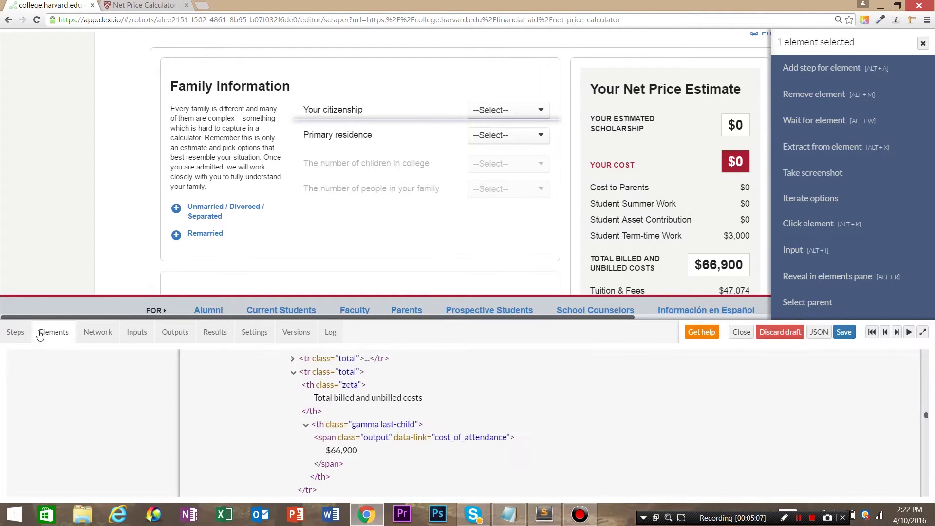
left_click(20, 337)
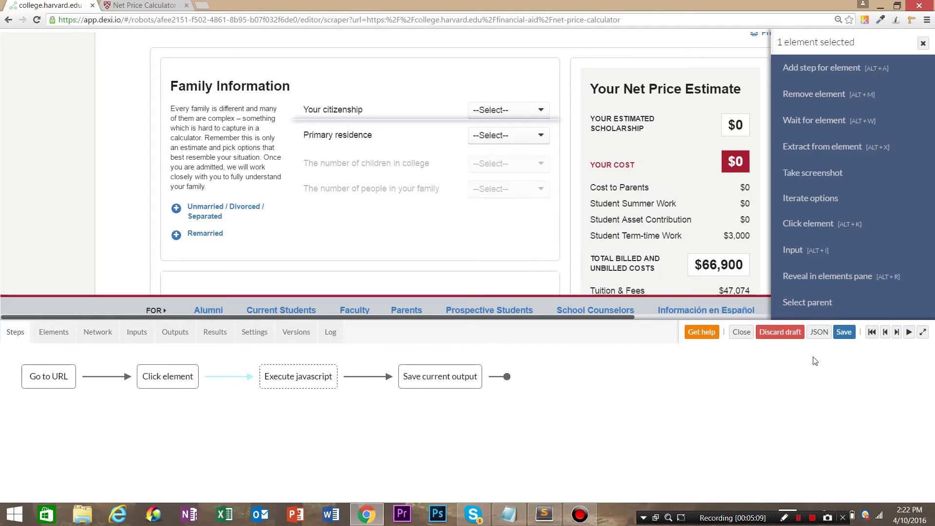
left_click(898, 332)
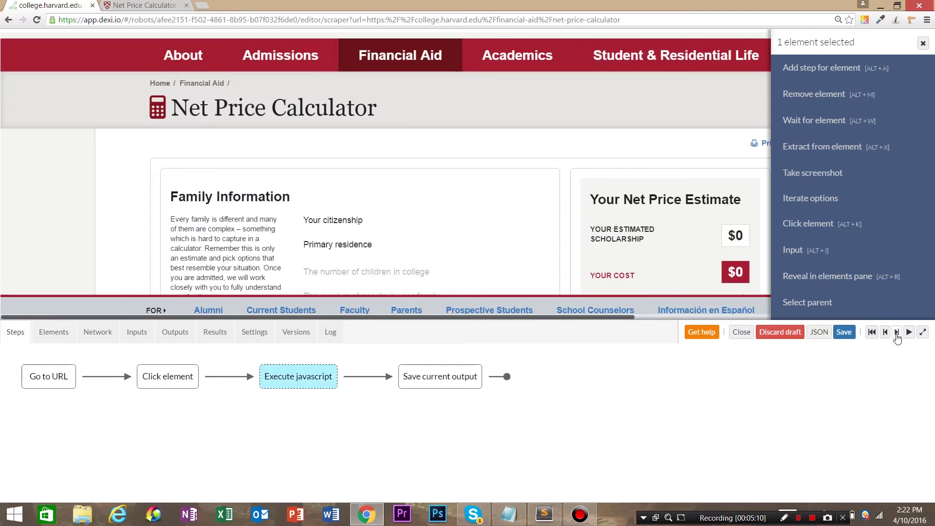
left_click(898, 333)
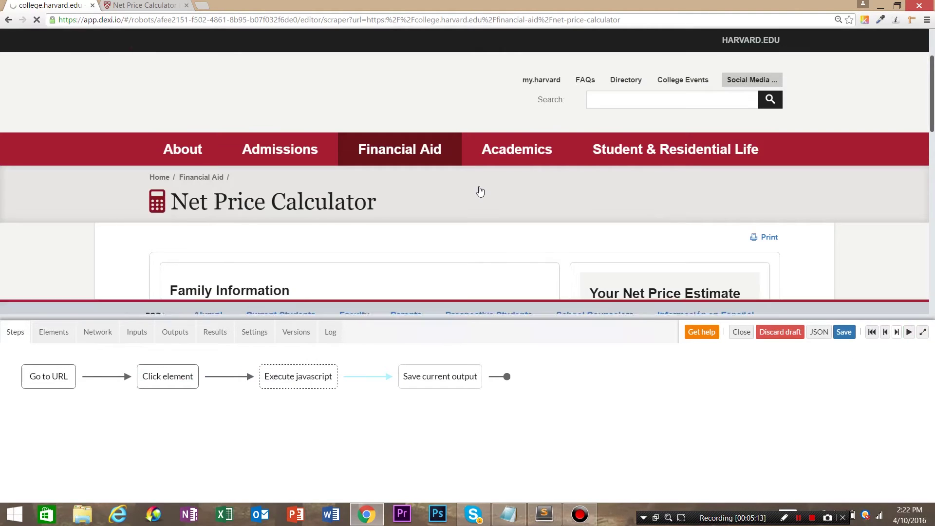
scroll(514, 223, "down", 2)
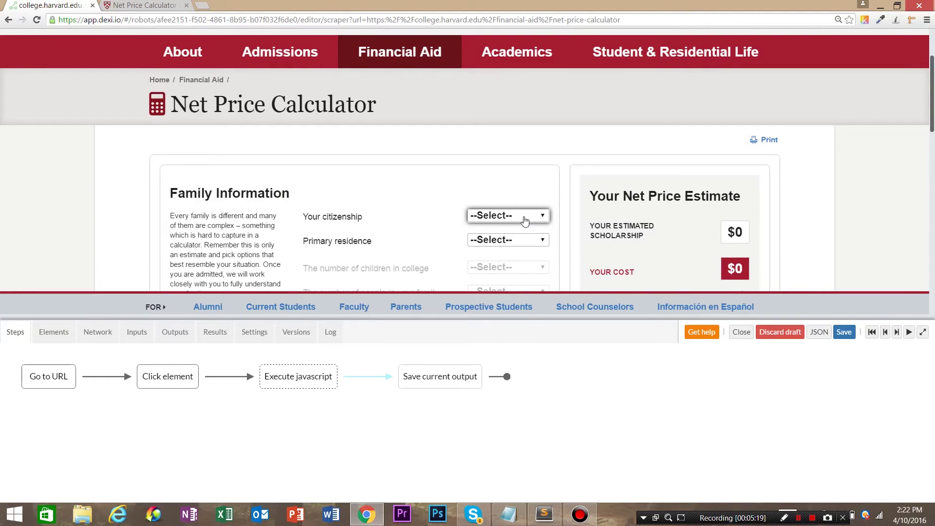
left_click(525, 222)
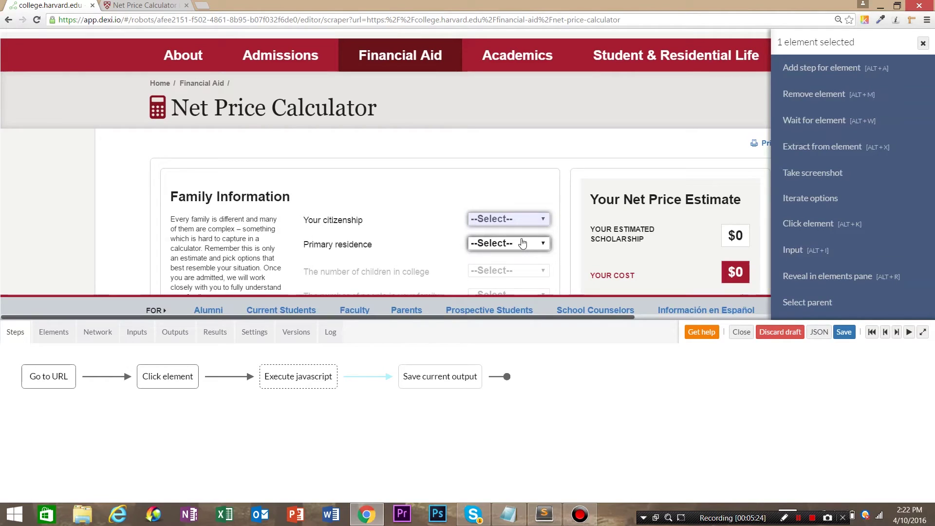
Step: Make both dropdowns inputs; name the first citizenship, drop 0, test value non-USA
left_click(523, 244)
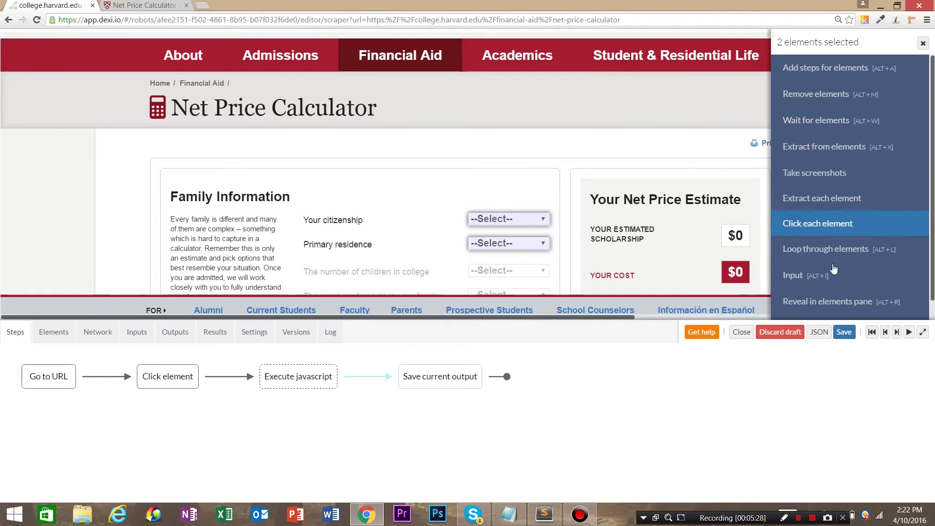
left_click(777, 282)
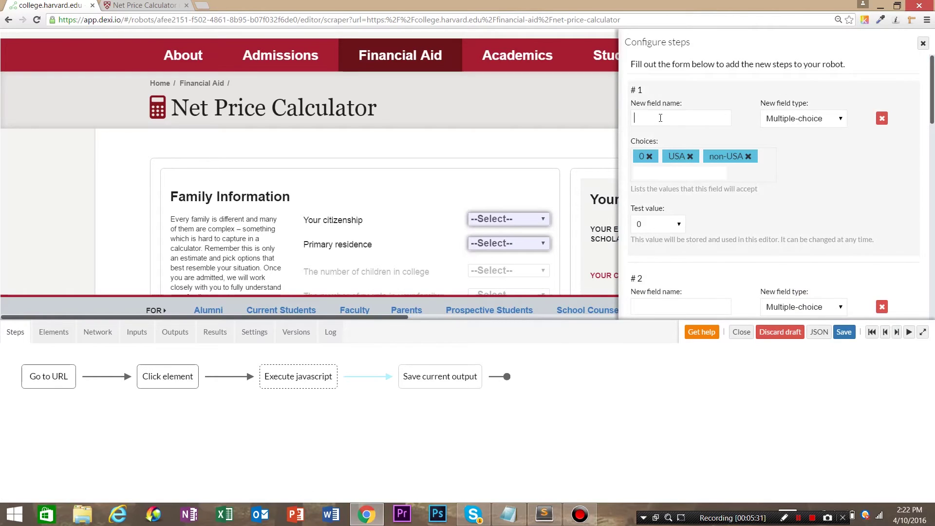
type("citizenship")
left_click(649, 156)
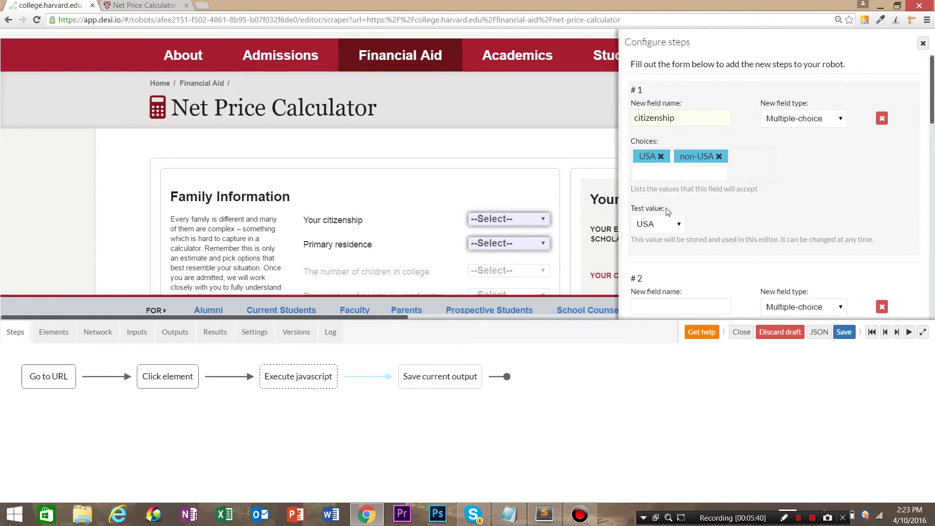
left_click(667, 227)
left_click(662, 243)
scroll(720, 227, "down", 2)
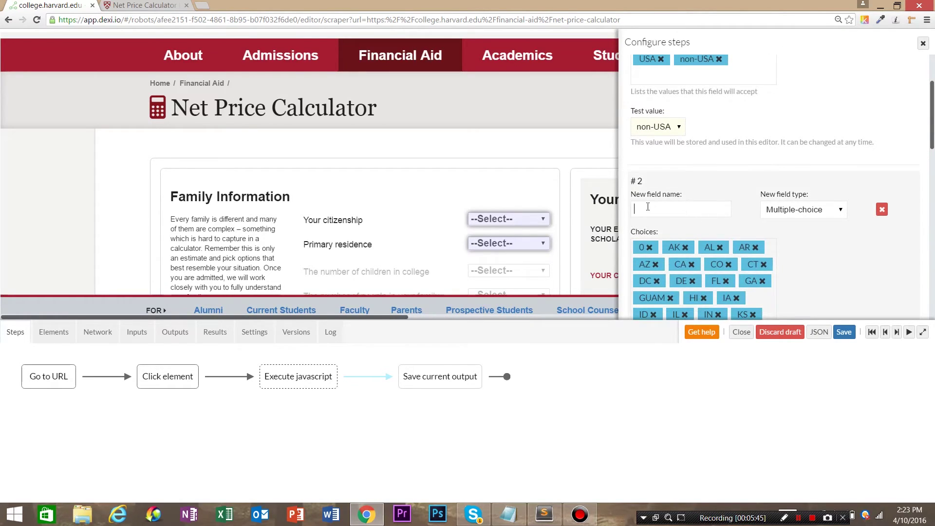
Step: Name the second input primaryResidence, remove its 0 choice, and confirm the input steps
left_click(648, 207)
type("primaryResidence")
scroll(651, 213, "down", 1)
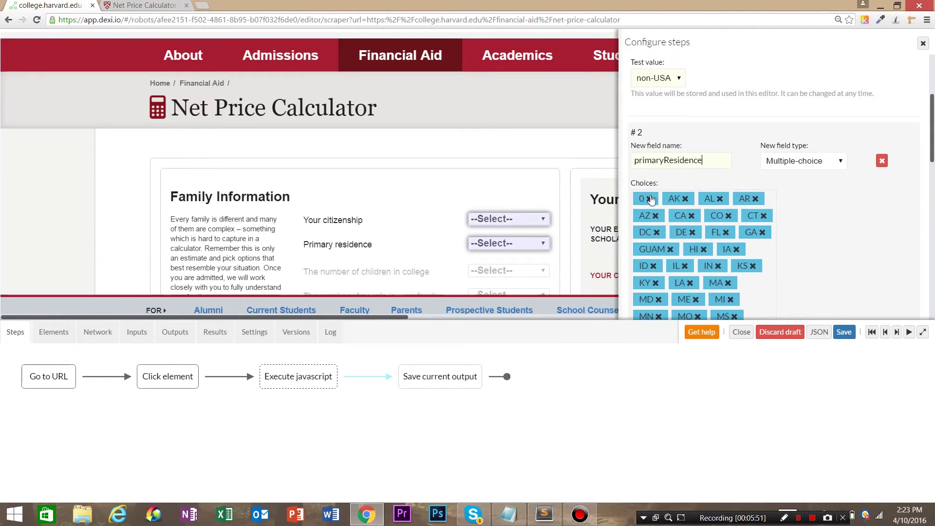
left_click(650, 198)
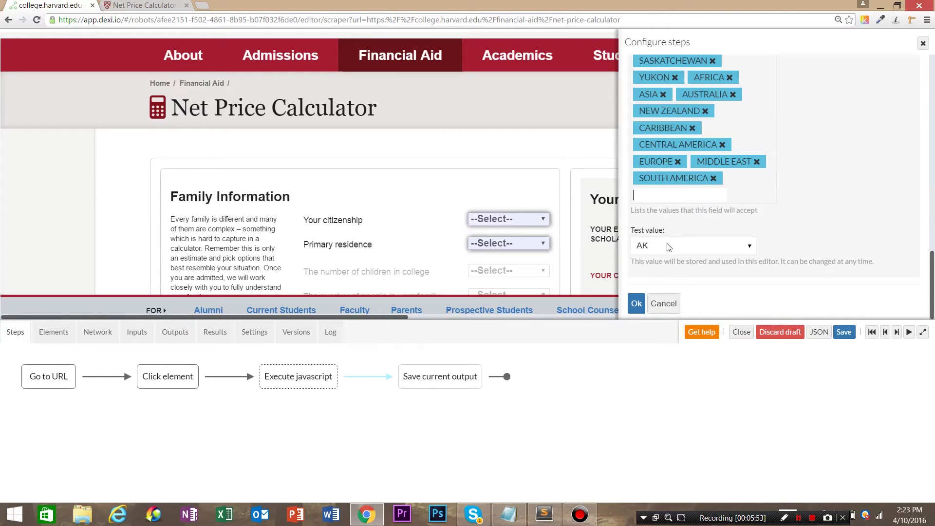
left_click(638, 305)
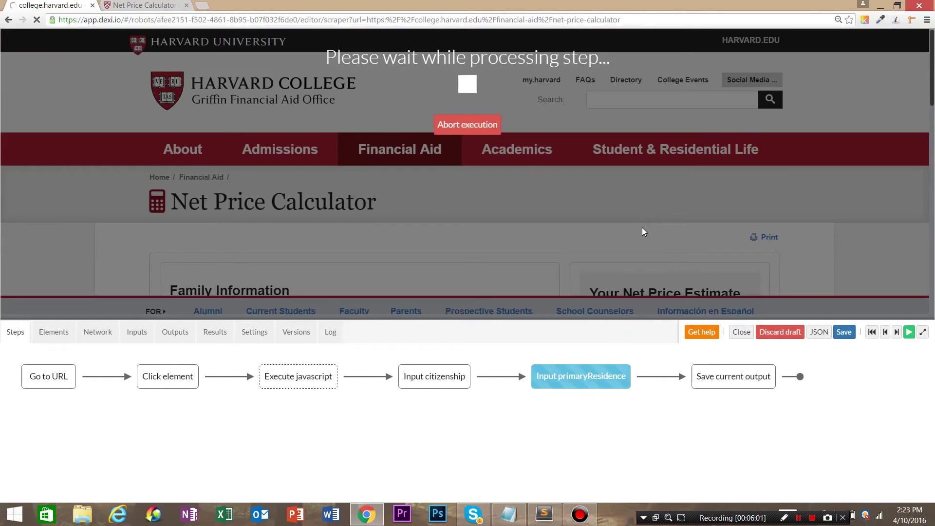
Step: Scroll down to Family Information and select the Execute javascript step in the flow
scroll(614, 210, "down", 4)
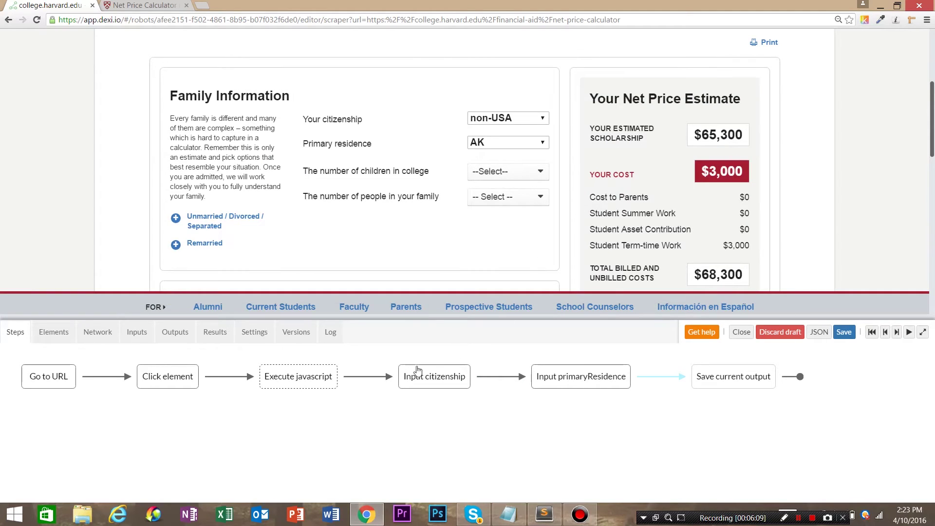
left_click(287, 380)
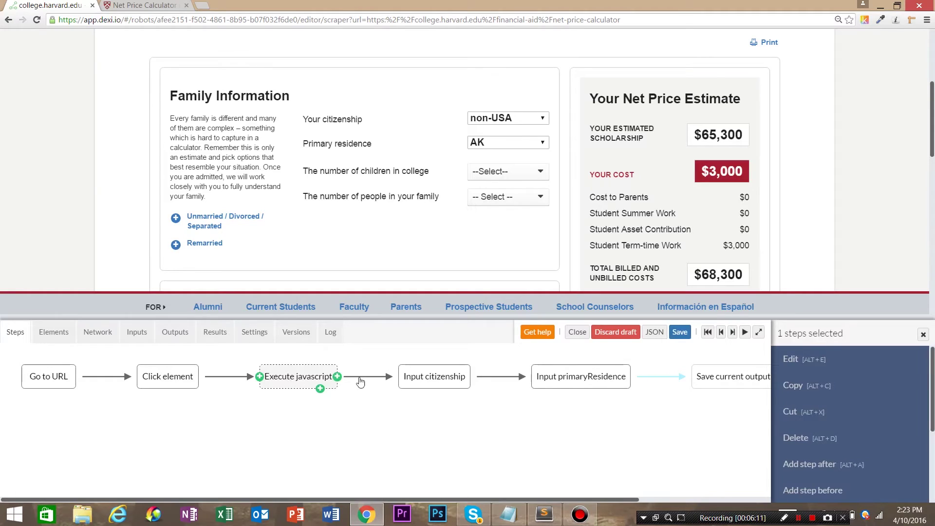
Step: Paste a copy of the Execute javascript step after Input primaryResidence and run it
left_click(819, 387)
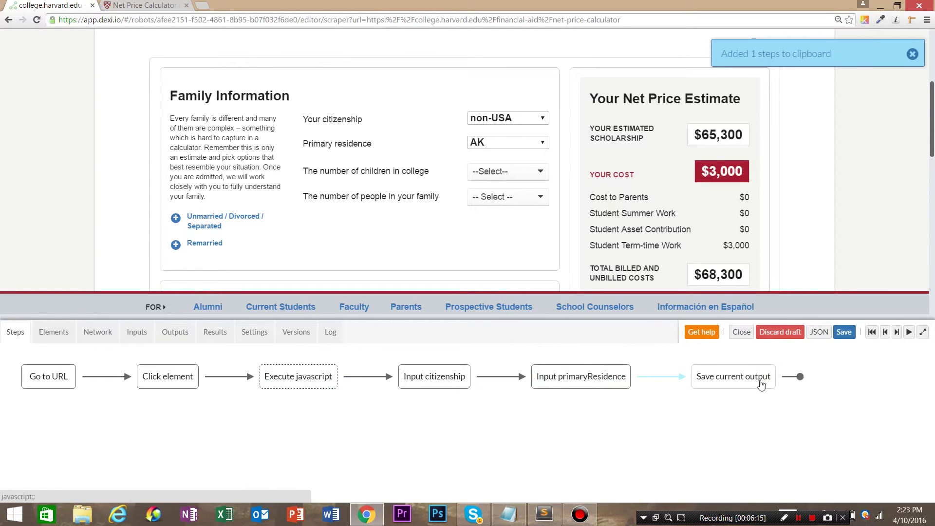
left_click(590, 380)
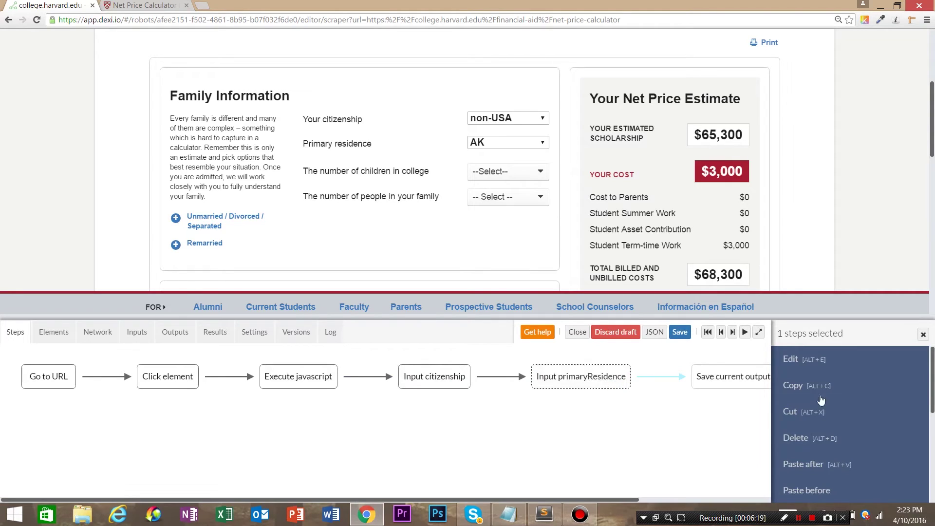
left_click(809, 464)
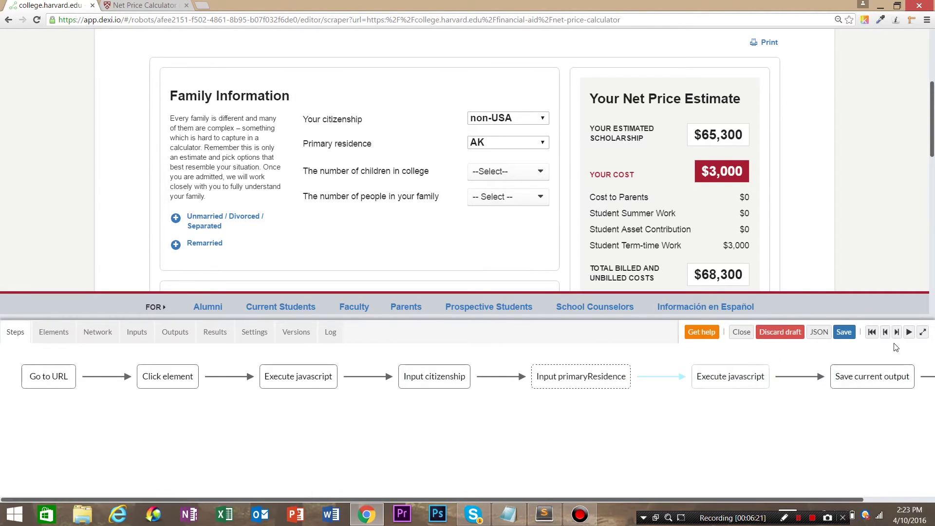
left_click(896, 333)
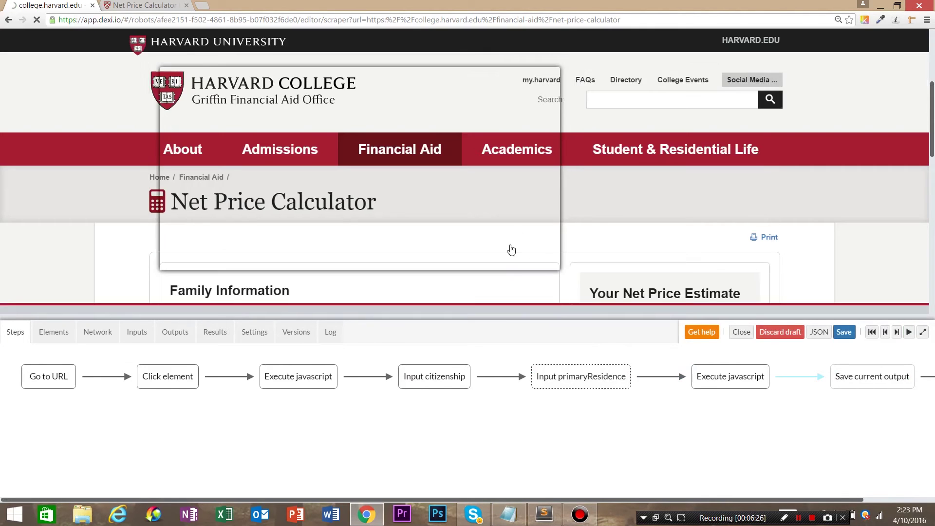
Step: Select the children-in-college, family-size, Gross wages/salary and Student assets dropdowns as four elements
scroll(505, 243, "down", 3)
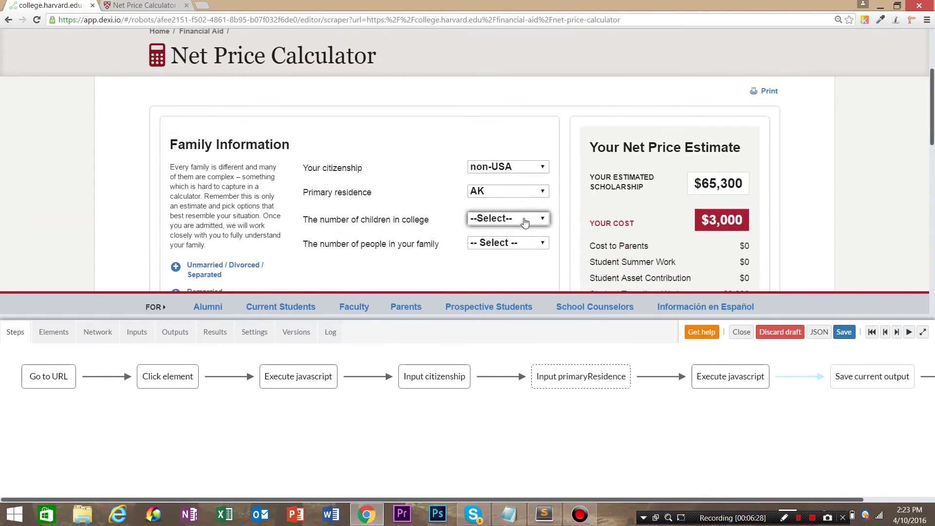
scroll(524, 205, "down", 2)
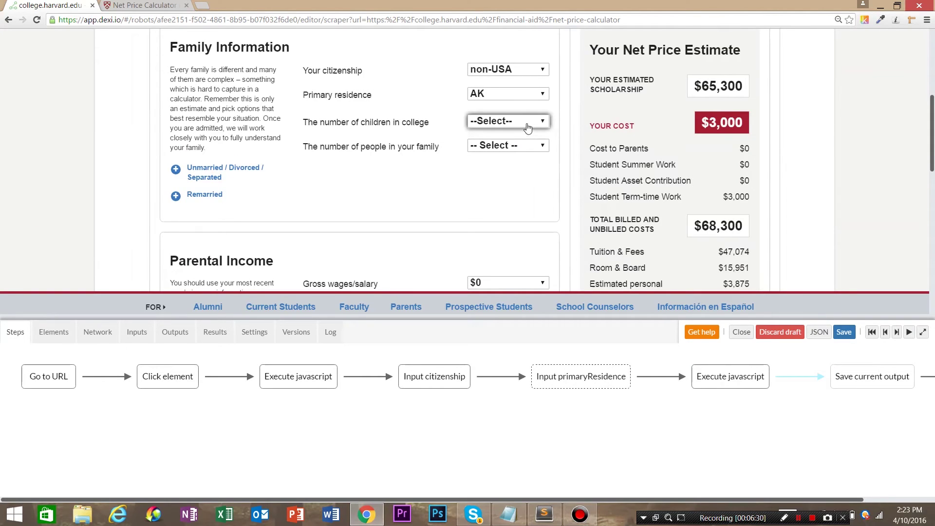
left_click(527, 127)
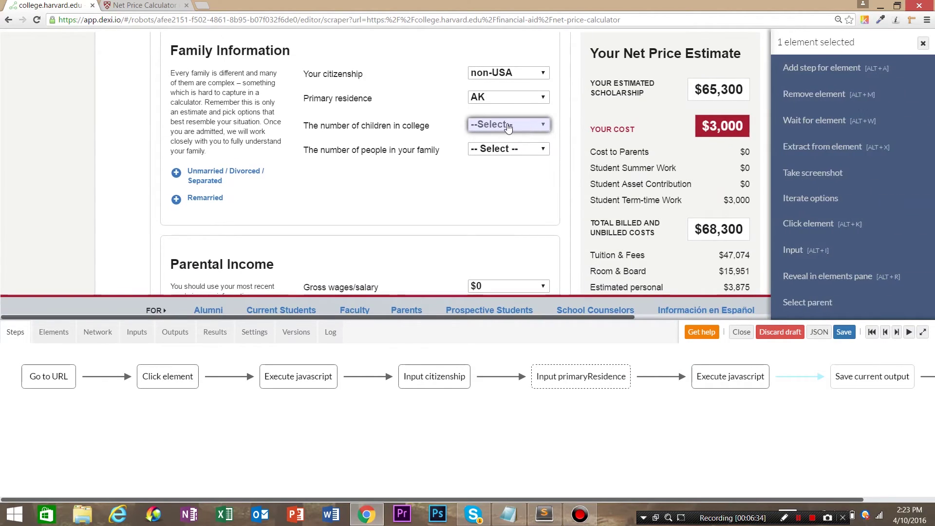
left_click(503, 150)
scroll(523, 204, "down", 1)
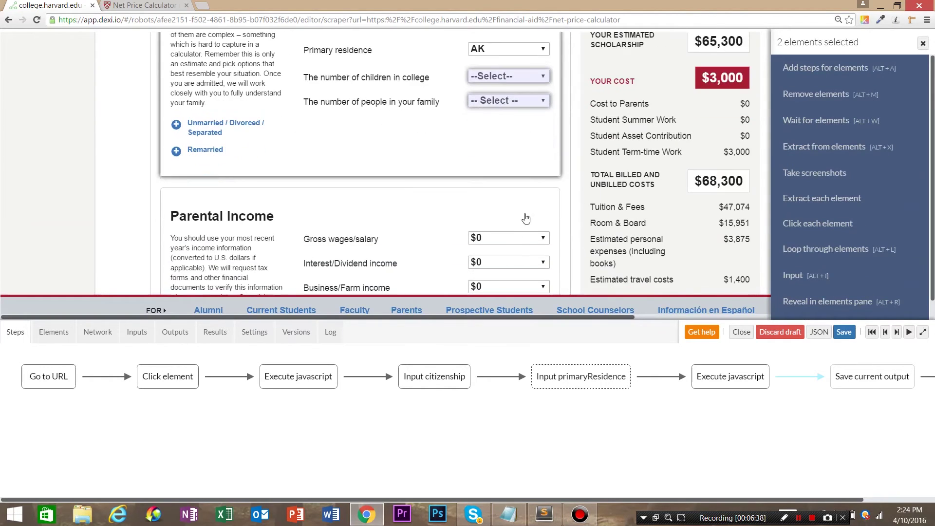
left_click(504, 240)
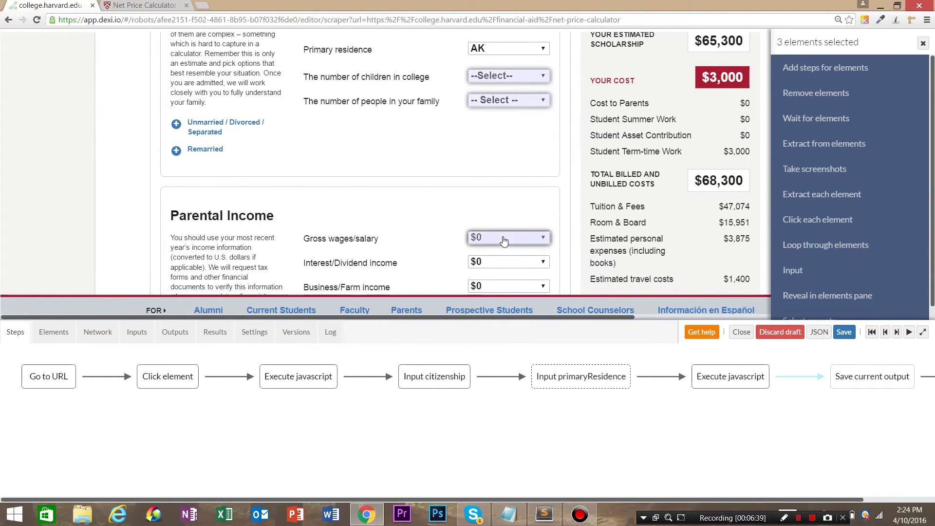
scroll(510, 212, "down", 3)
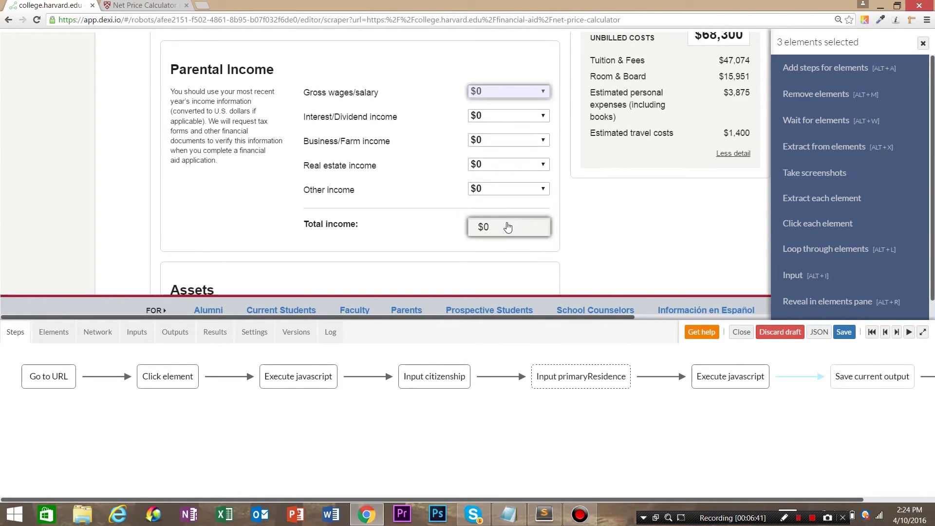
scroll(507, 231, "down", 2)
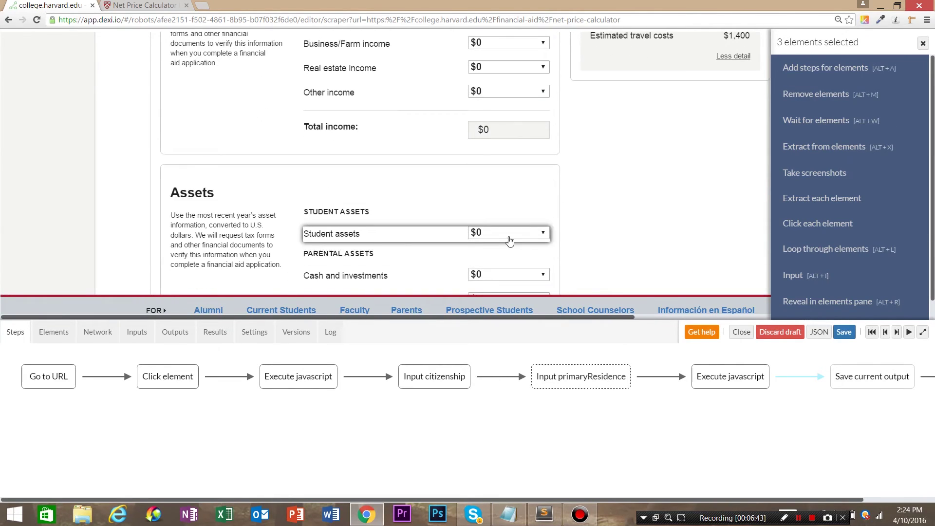
left_click(507, 236)
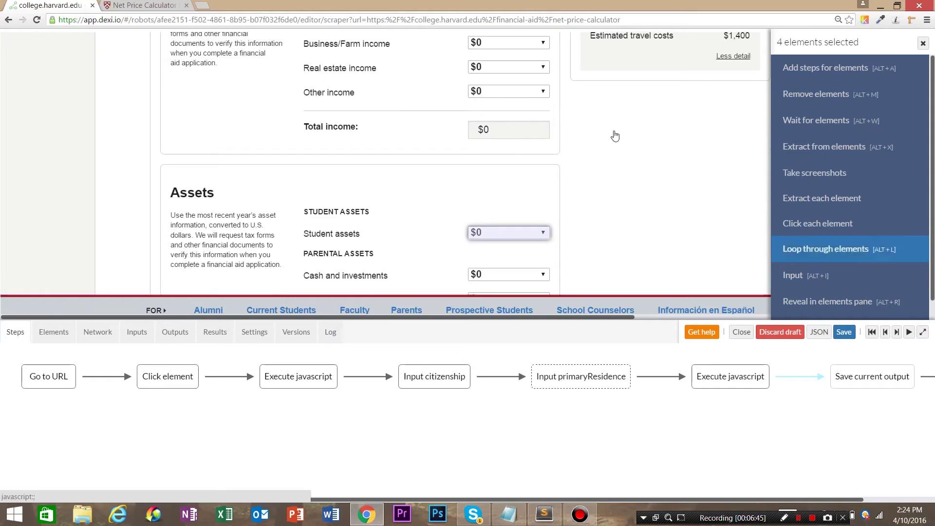
scroll(506, 146, "up", 3)
scroll(505, 146, "up", 1)
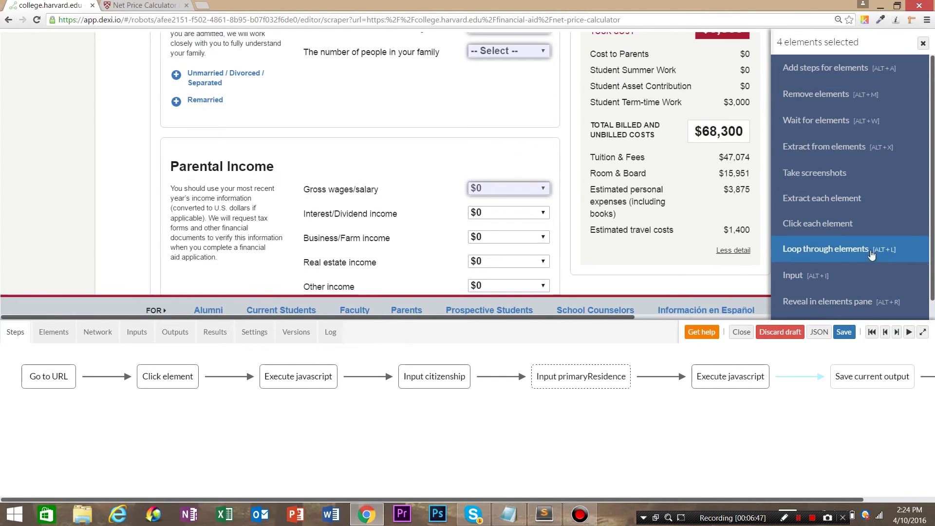
scroll(559, 135, "up", 1)
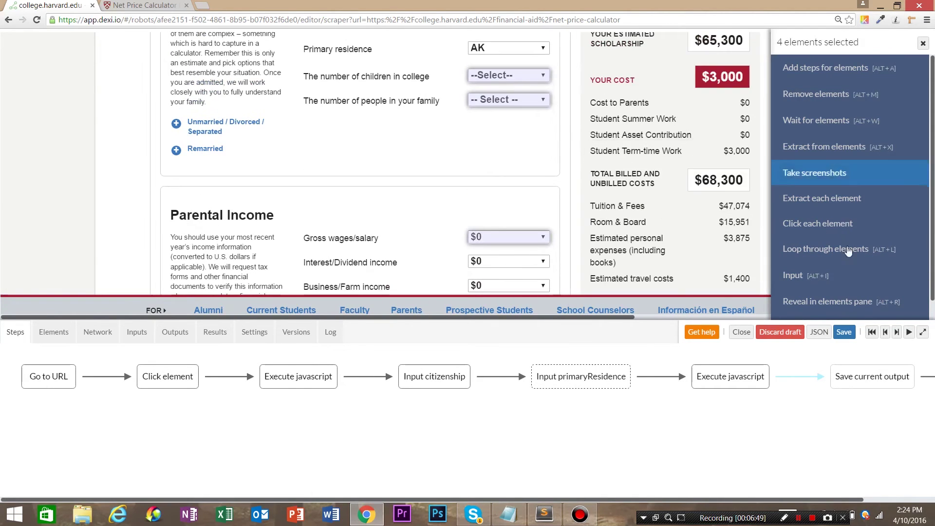
Step: Create input steps with a numberChildrenCollege field offering choices 1–3, test value 2
left_click(793, 276)
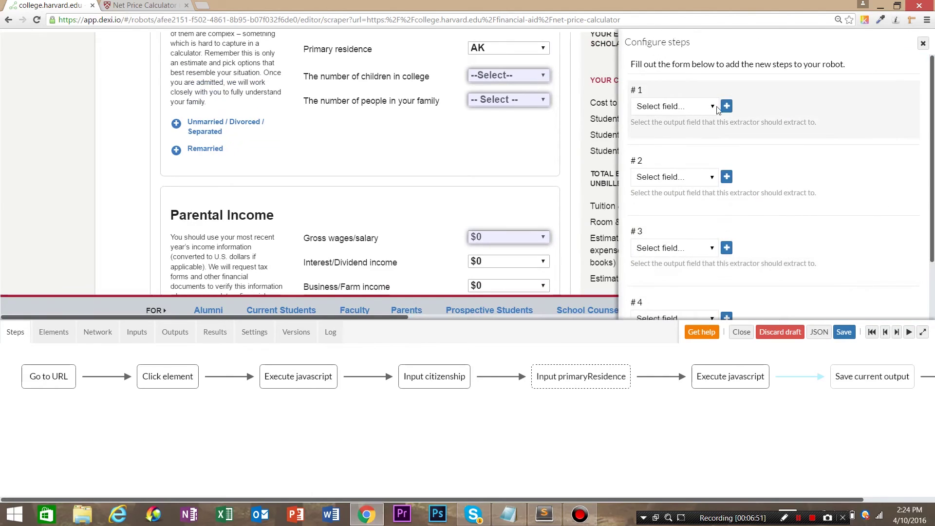
left_click(726, 106)
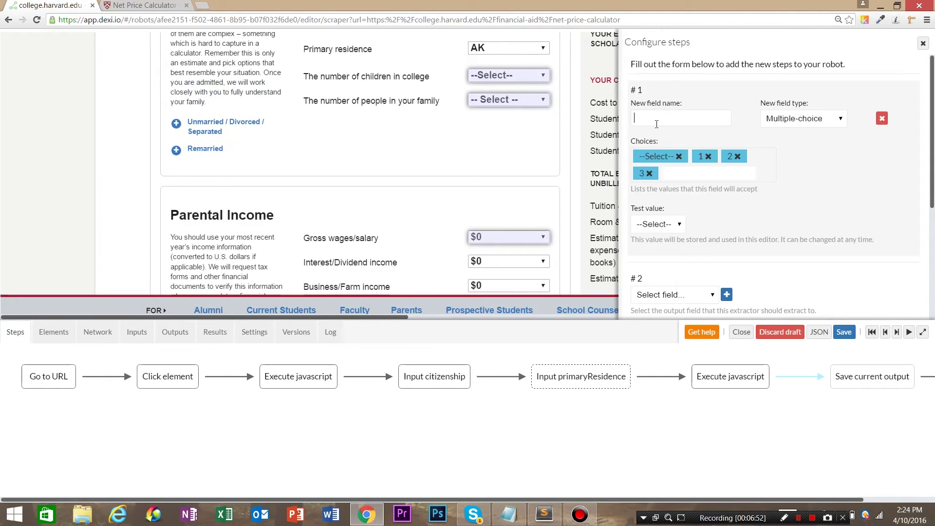
type("numberChildrenCollege")
left_click(678, 156)
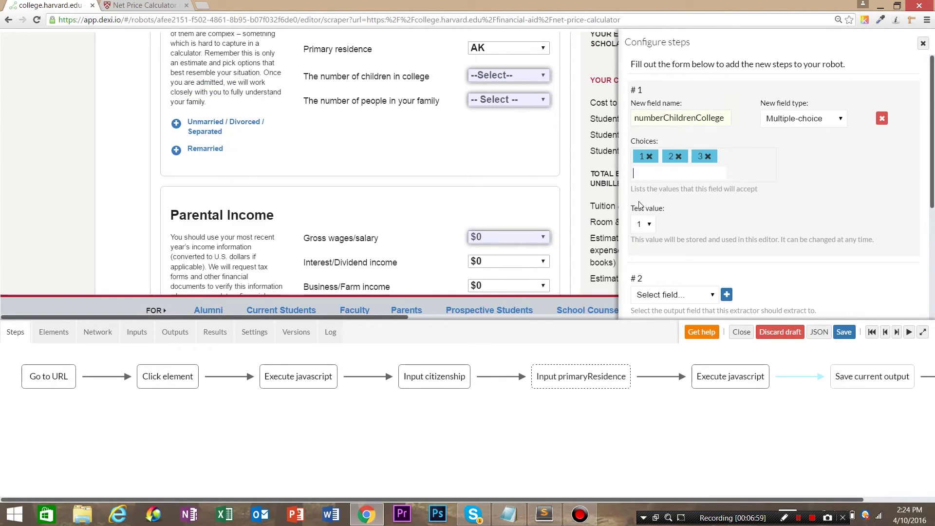
left_click(650, 225)
left_click(643, 249)
scroll(673, 253, "down", 1)
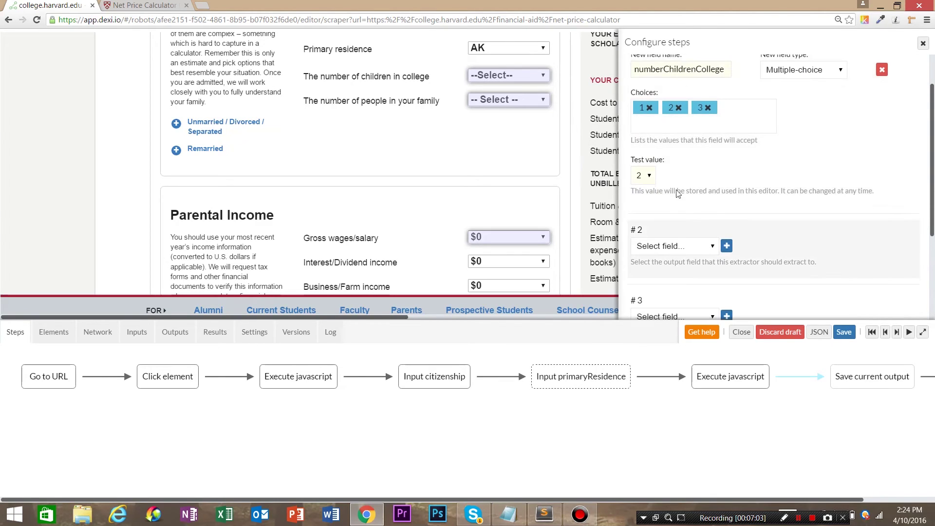
Step: Add a numberPeopleFamily field with choices 1–6 and test value 4
left_click(727, 246)
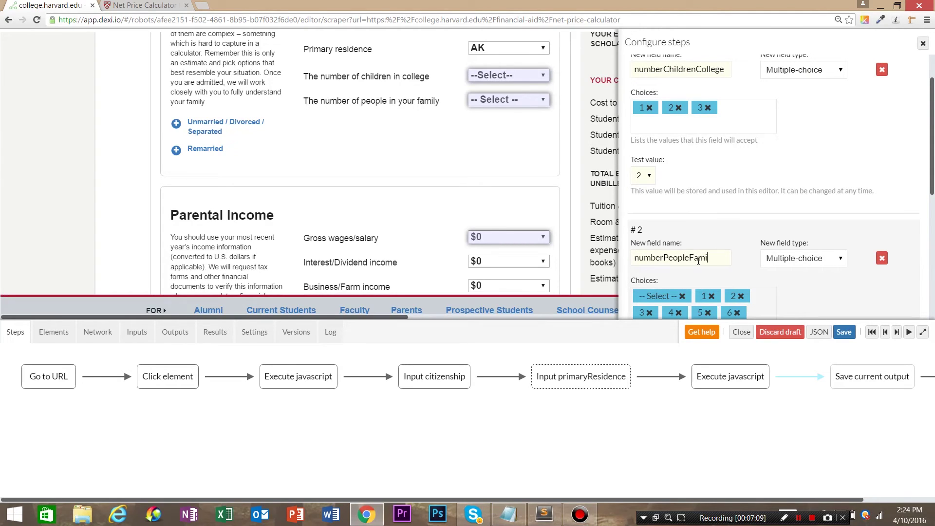
scroll(699, 260, "down", 1)
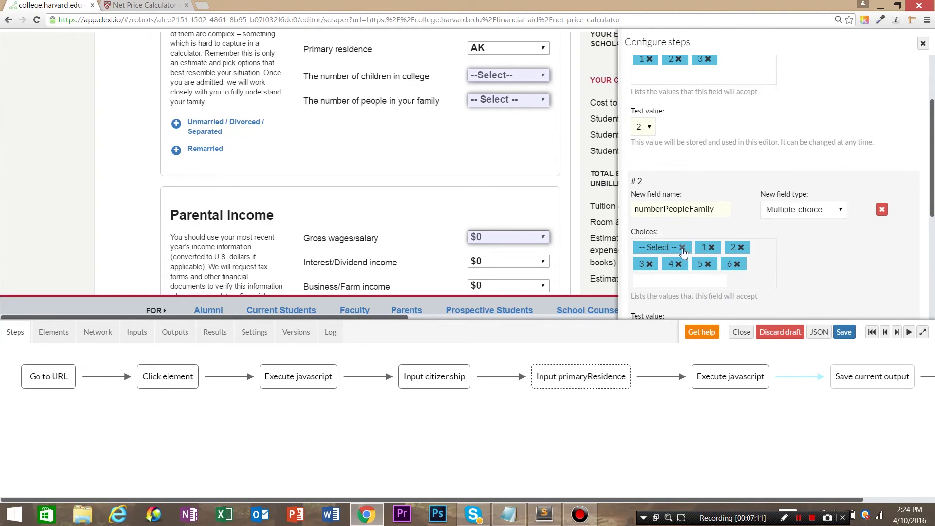
left_click(682, 248)
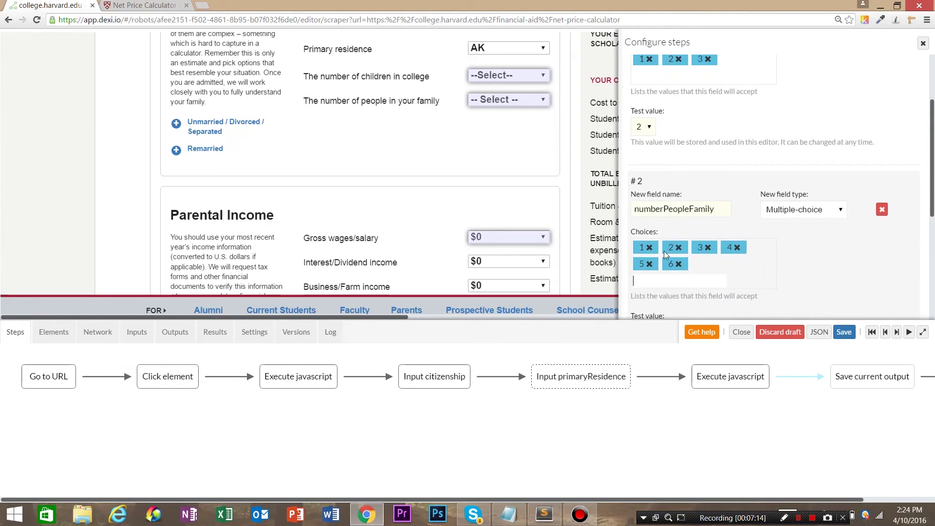
scroll(664, 250, "down", 1)
left_click(642, 282)
left_click(641, 331)
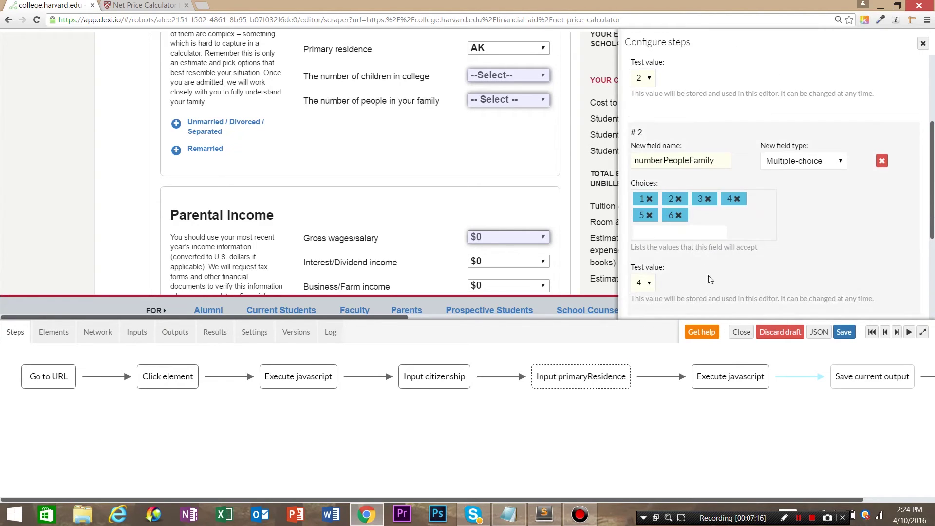
scroll(702, 184, "down", 2)
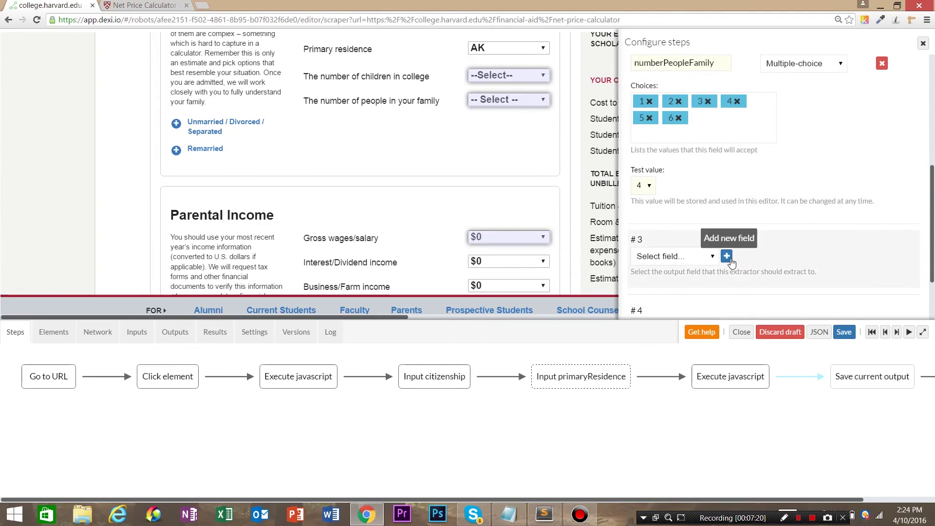
Step: Add a grossWages input field with test value 50000
left_click(726, 257)
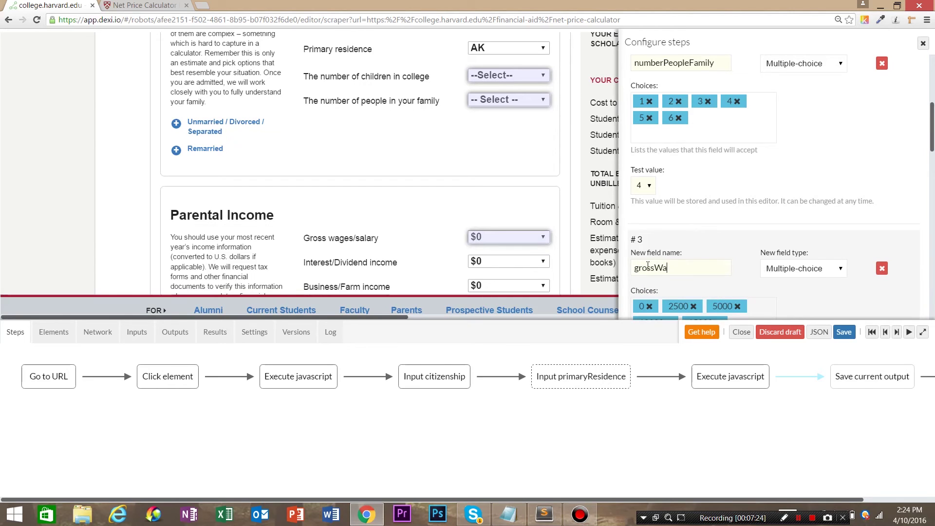
type("grossWages")
scroll(665, 262, "down", 13)
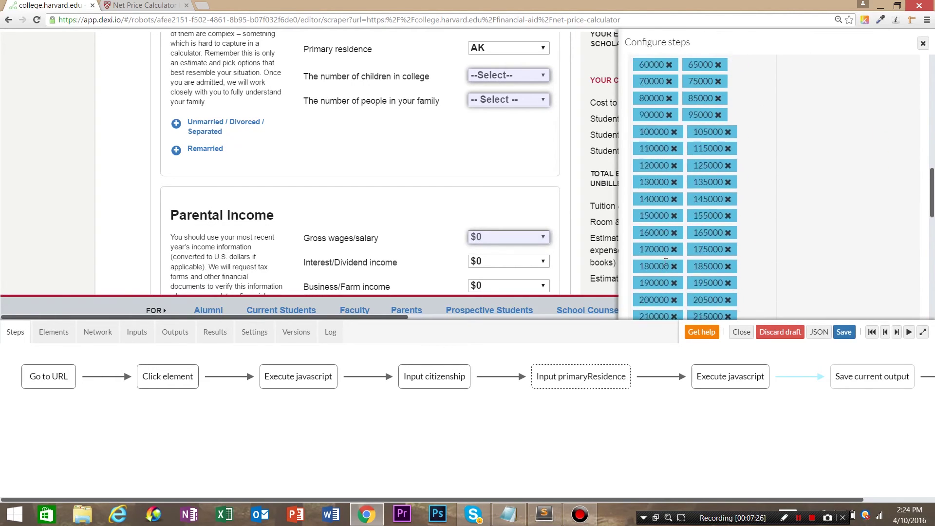
scroll(664, 265, "down", 5)
left_click(662, 175)
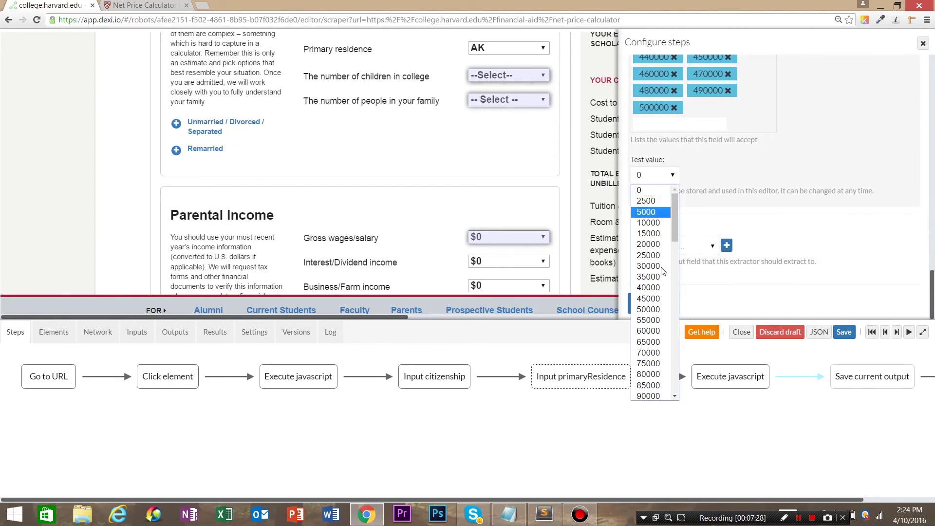
left_click(654, 311)
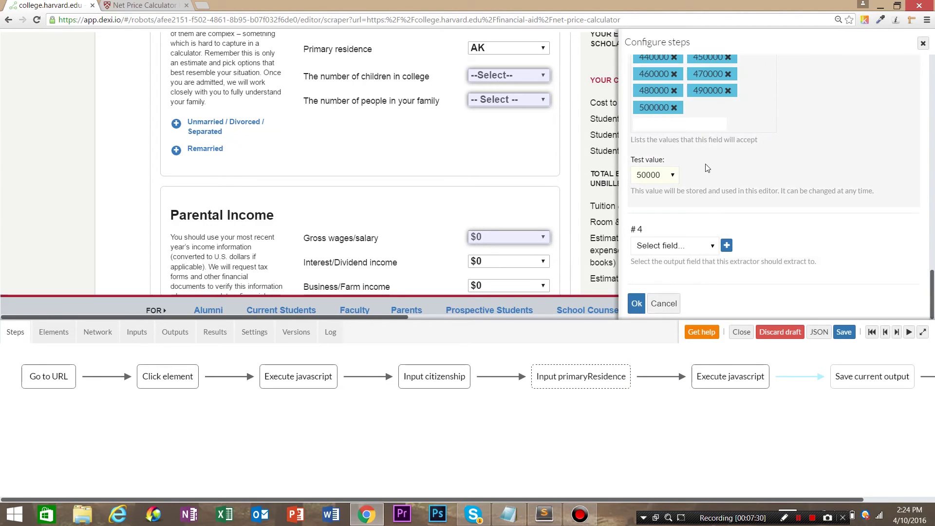
Step: Add a studentAssets input field with test value 2500 and confirm the new input steps
scroll(486, 210, "down", 4)
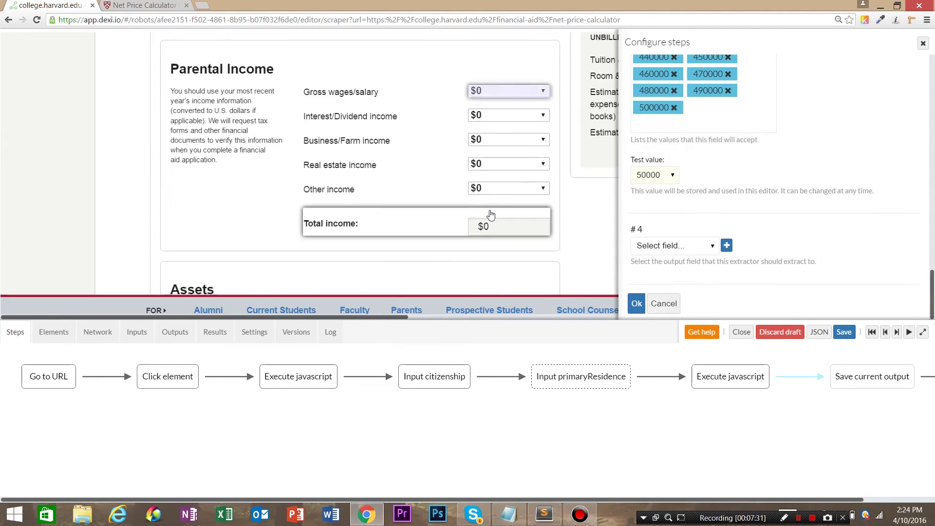
scroll(490, 214, "down", 1)
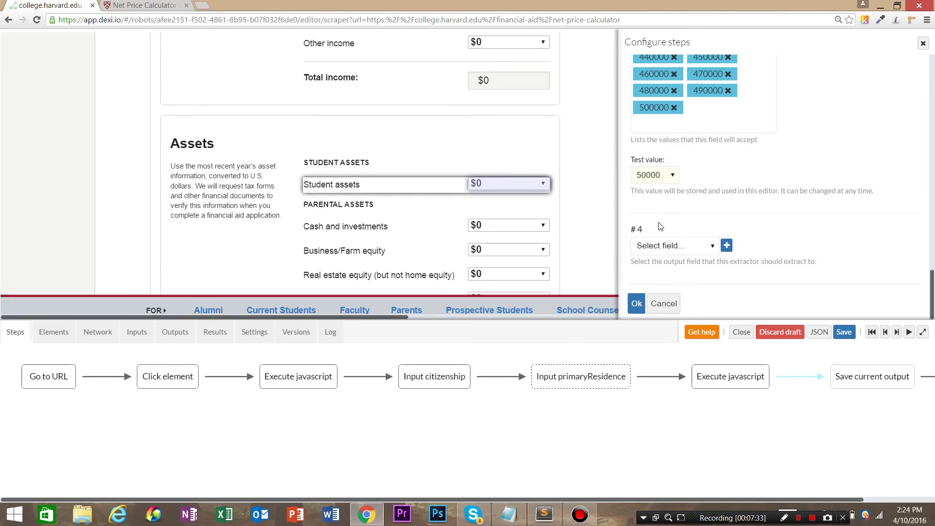
left_click(728, 246)
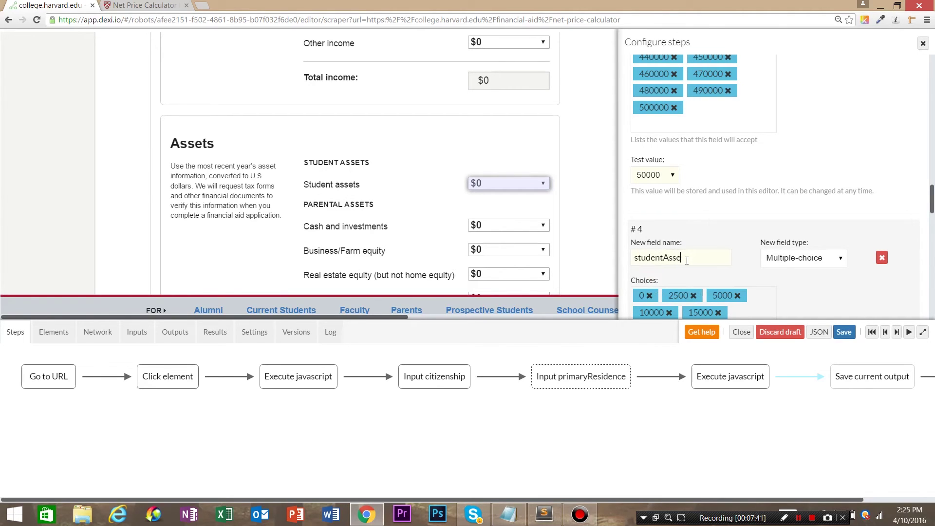
scroll(651, 261, "down", 15)
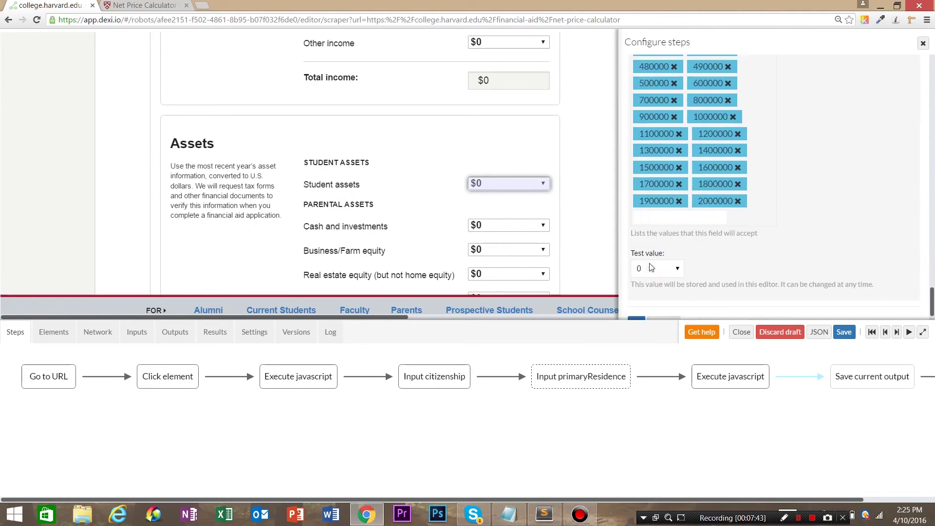
left_click(656, 250)
left_click(657, 274)
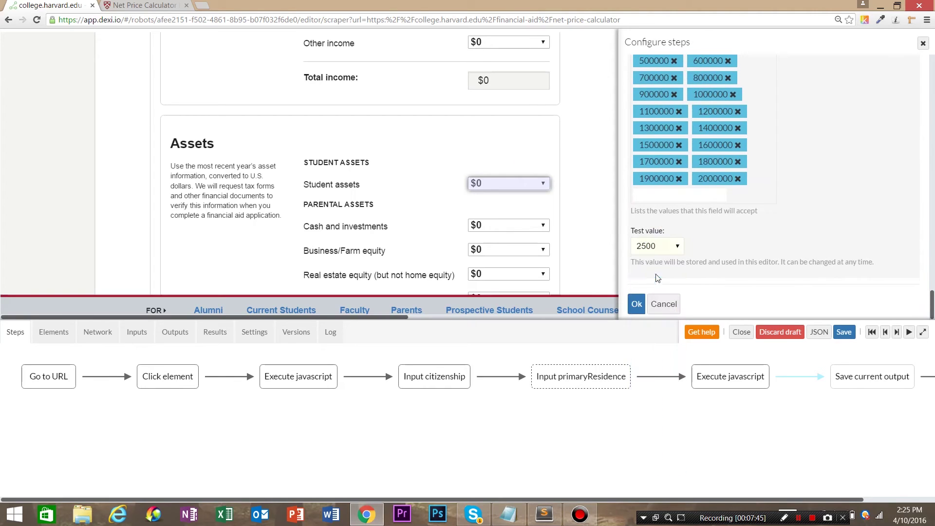
left_click(638, 293)
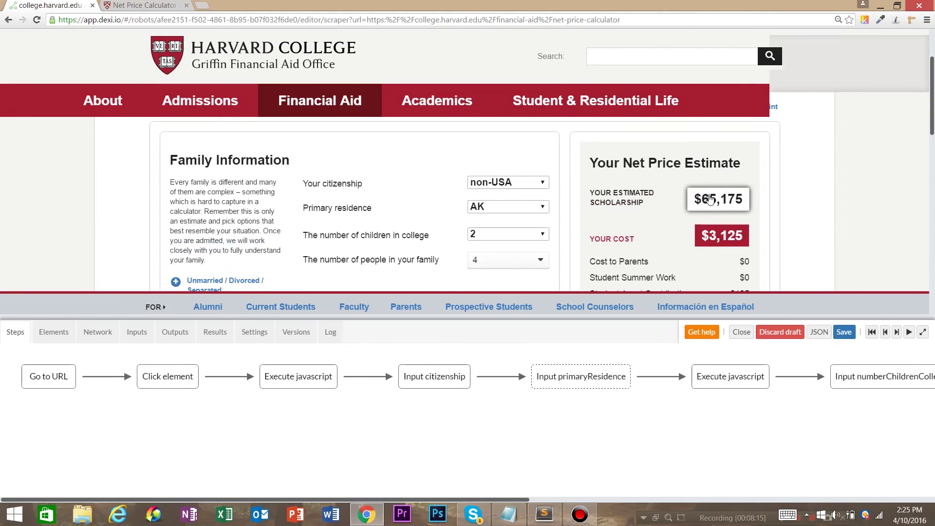
Step: Select the $65,175, $3,125 and $68,300 figures, then cancel the first step setup
left_click_drag(511, 499, 758, 488)
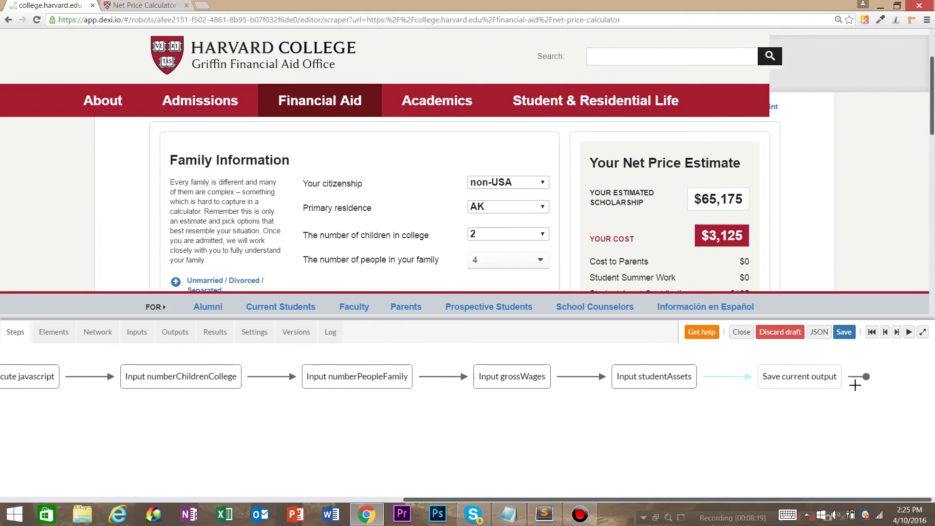
left_click(716, 203)
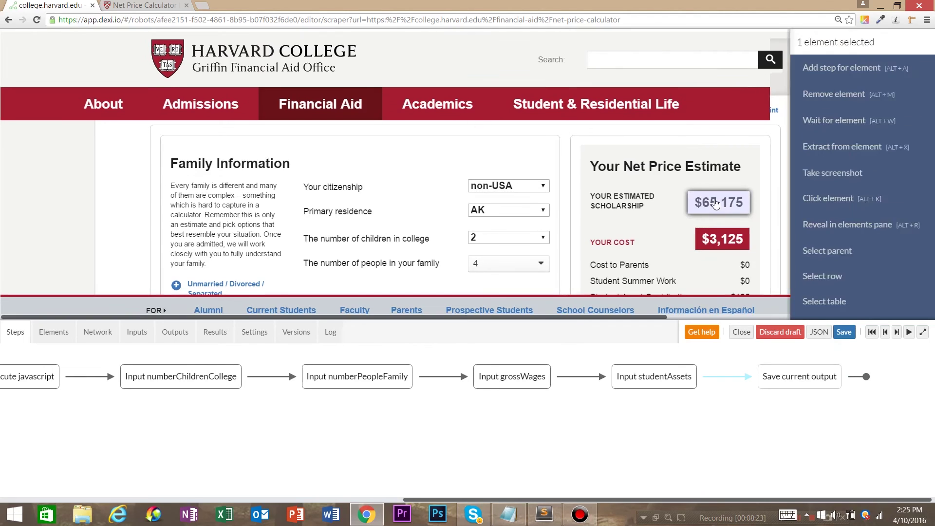
left_click(730, 245)
scroll(718, 267, "down", 2)
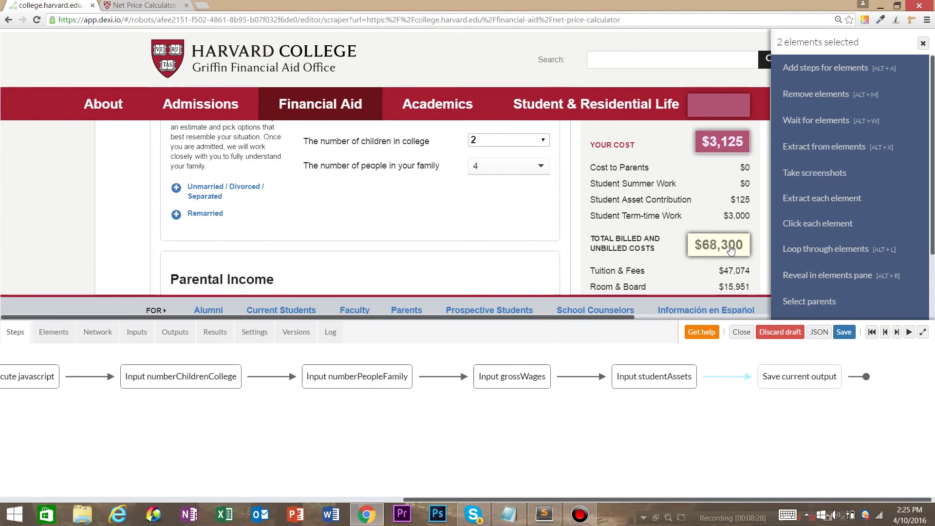
left_click(731, 248)
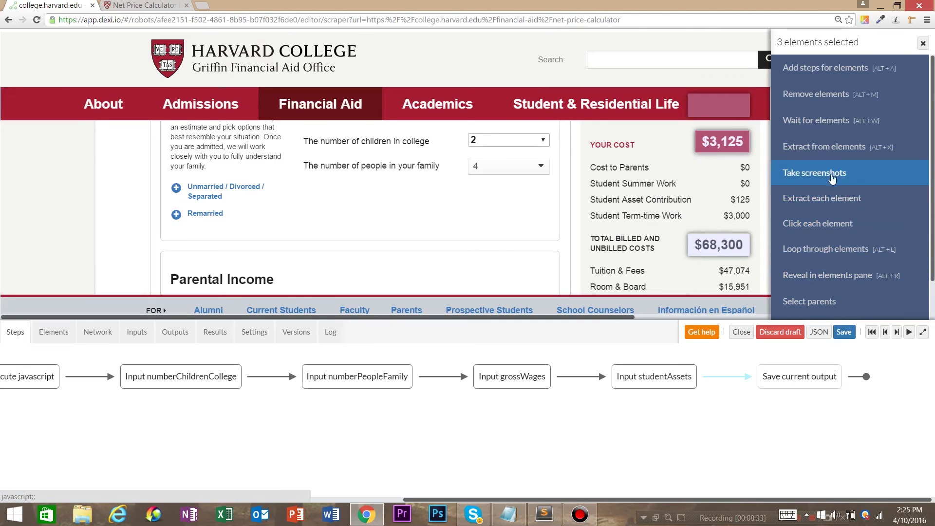
left_click(858, 149)
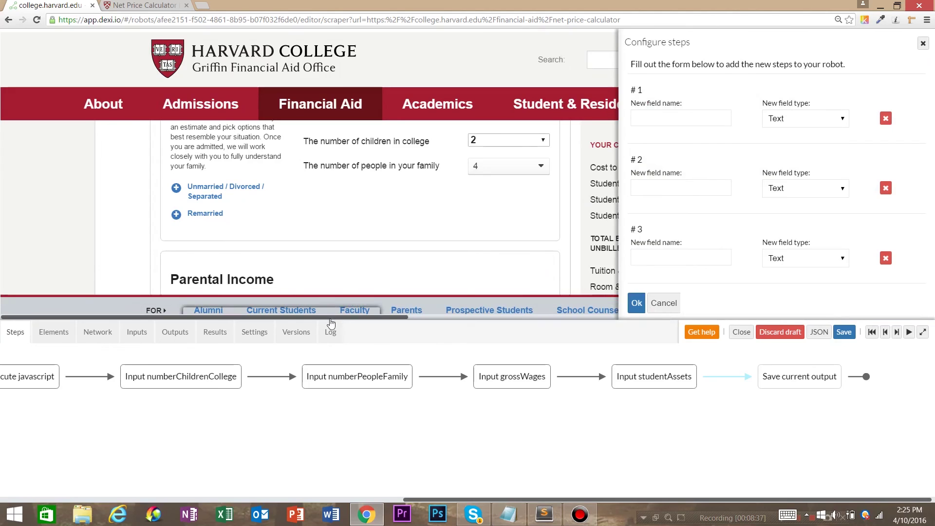
left_click(378, 315)
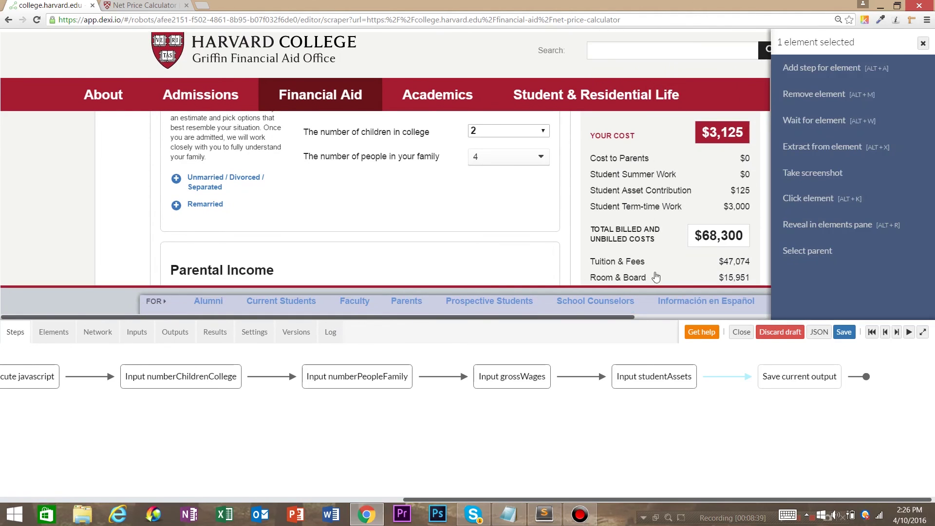
Step: Reselect the $65,175, $3,125 and $68,300 figures and choose Extract from elements
scroll(684, 259, "up", 4)
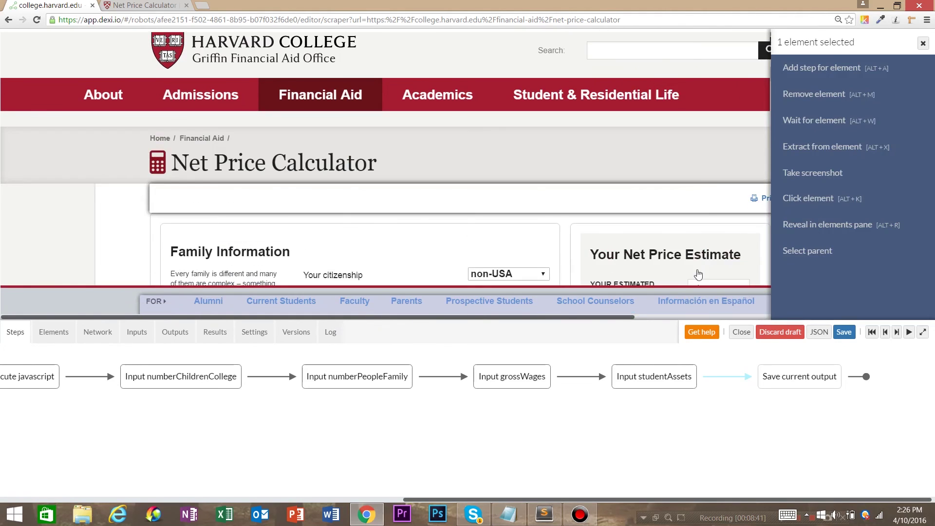
scroll(689, 266, "down", 2)
left_click(631, 200)
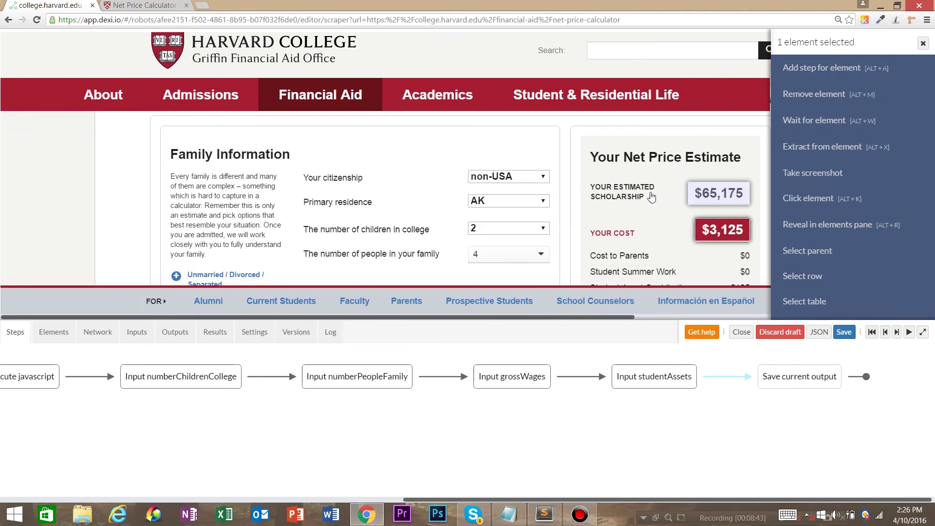
left_click(642, 196)
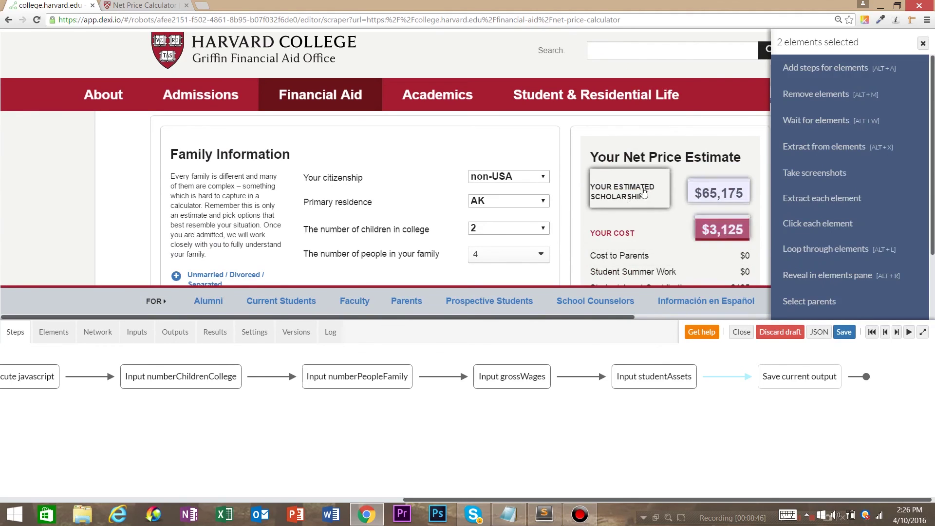
scroll(692, 229, "down", 2)
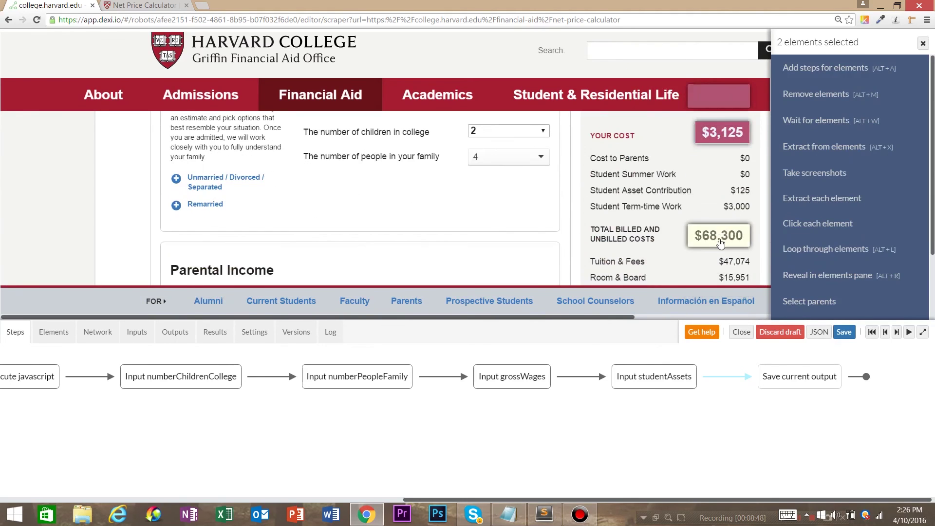
left_click(720, 243)
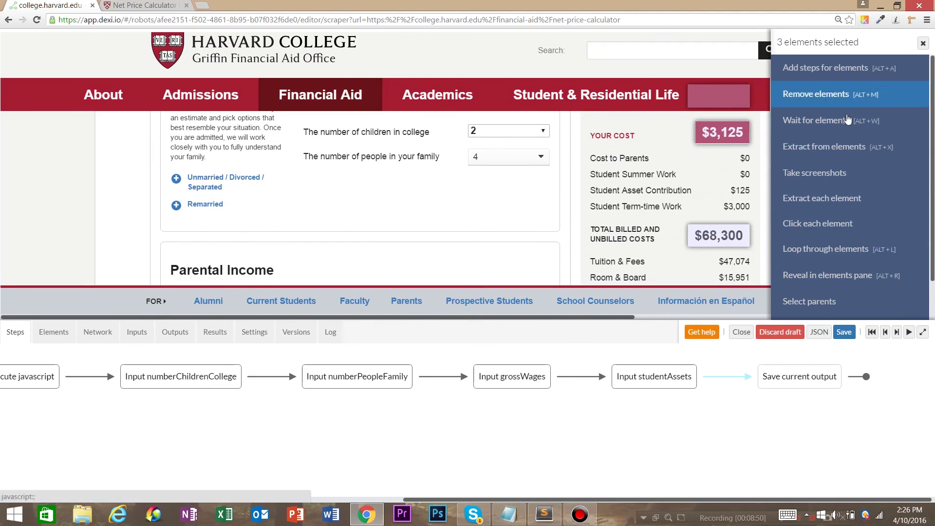
left_click(847, 148)
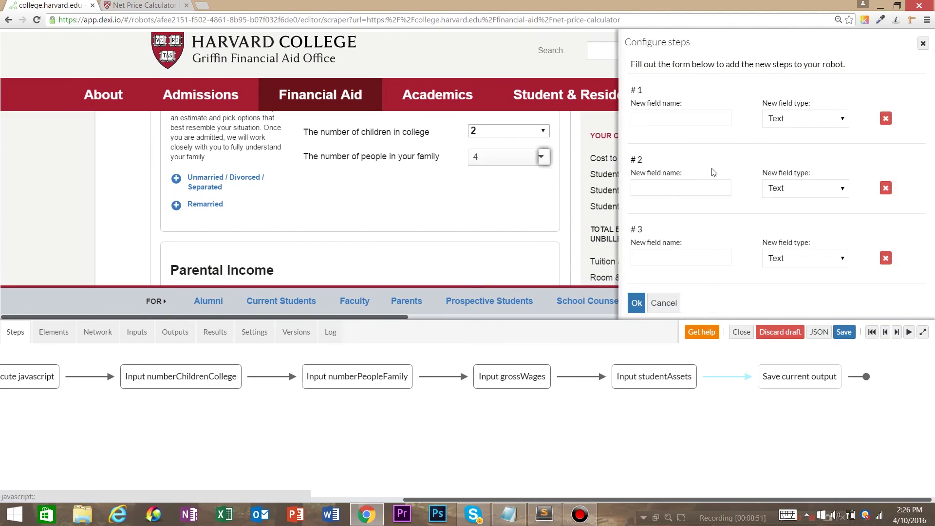
Step: Name the three extraction fields estimatedScholarship, estimatedUnbilled and totalCosts
left_click(665, 120)
type("estimatedScholarship")
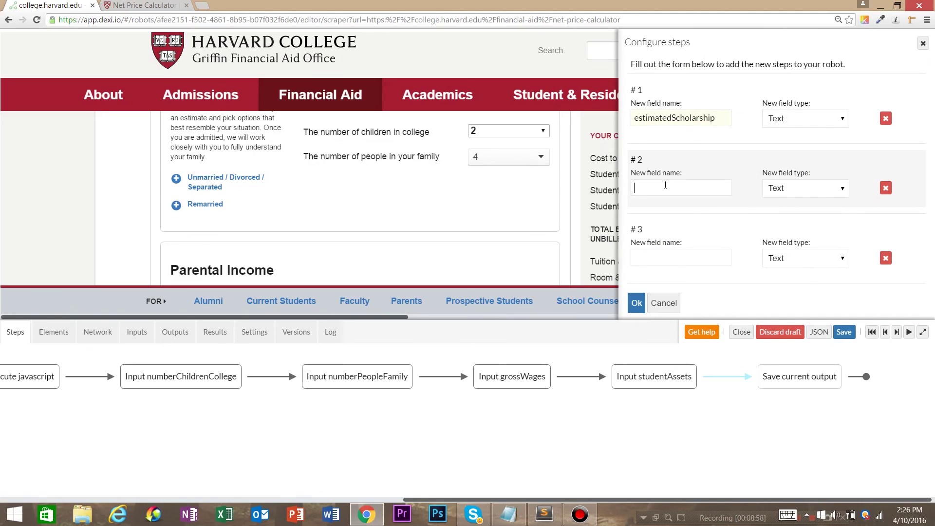
type("estimatedCost")
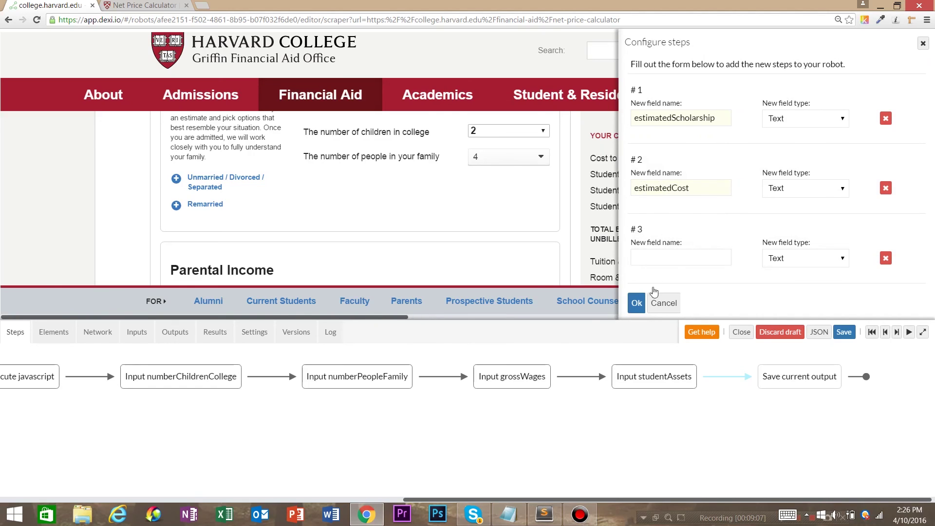
scroll(438, 219, "right", 5)
left_click(676, 258)
scroll(414, 213, "down", 2)
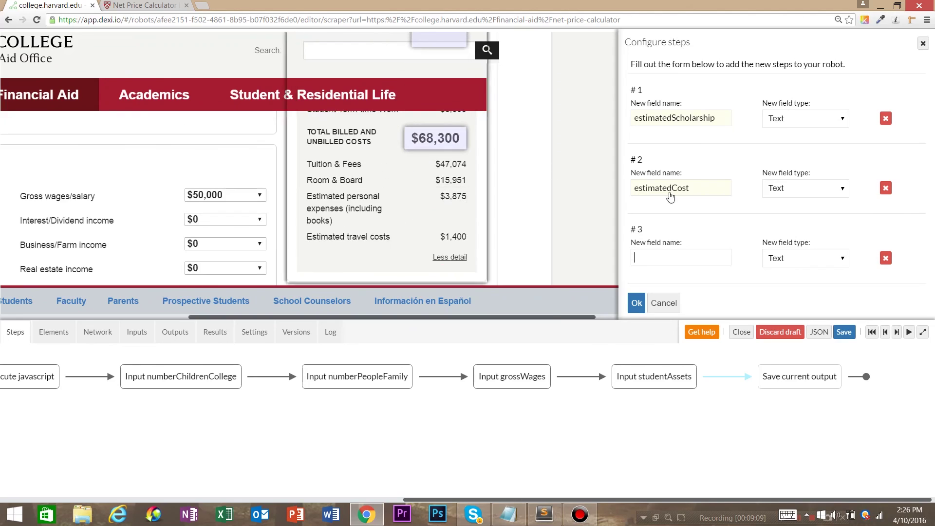
left_click_drag(690, 189, 670, 190)
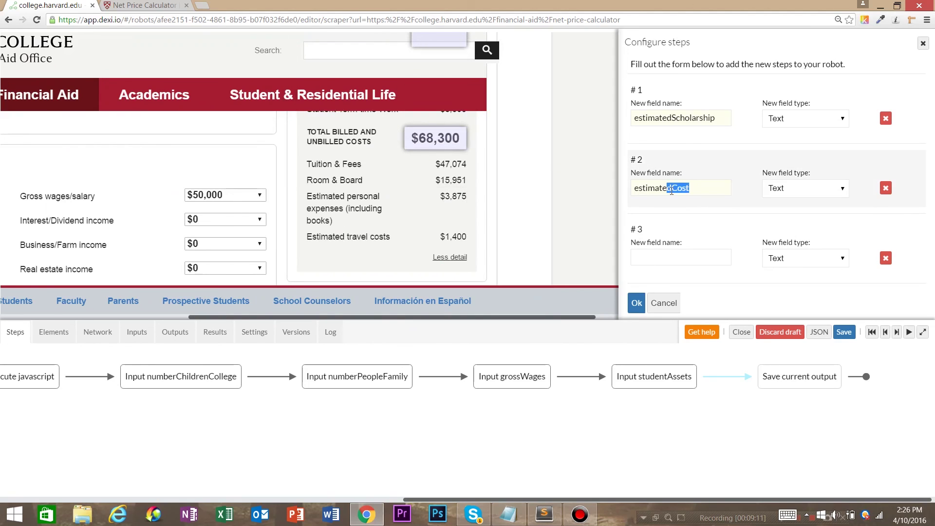
type("Unbilled")
left_click(661, 261)
type("totalCosts")
Step: Confirm the extraction fields, check the Results table, rerun the robot, and return to Steps
left_click(637, 303)
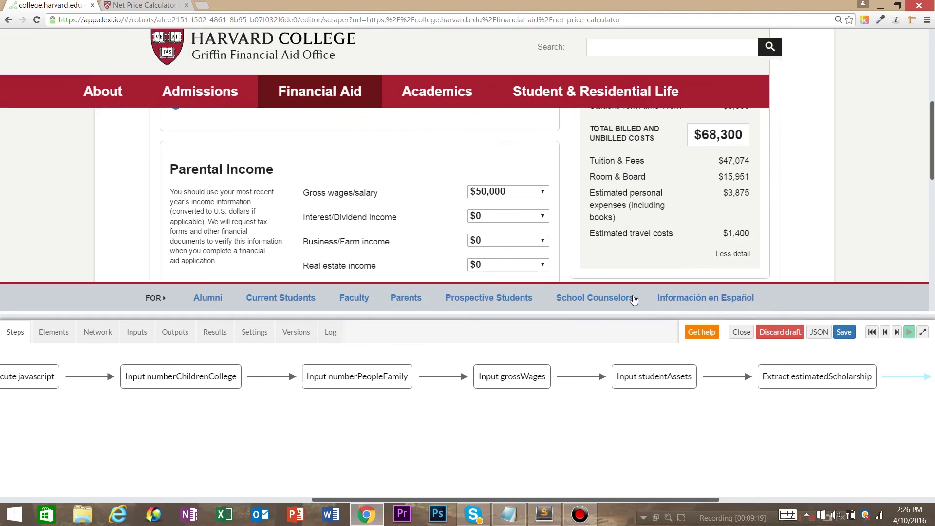
left_click(217, 339)
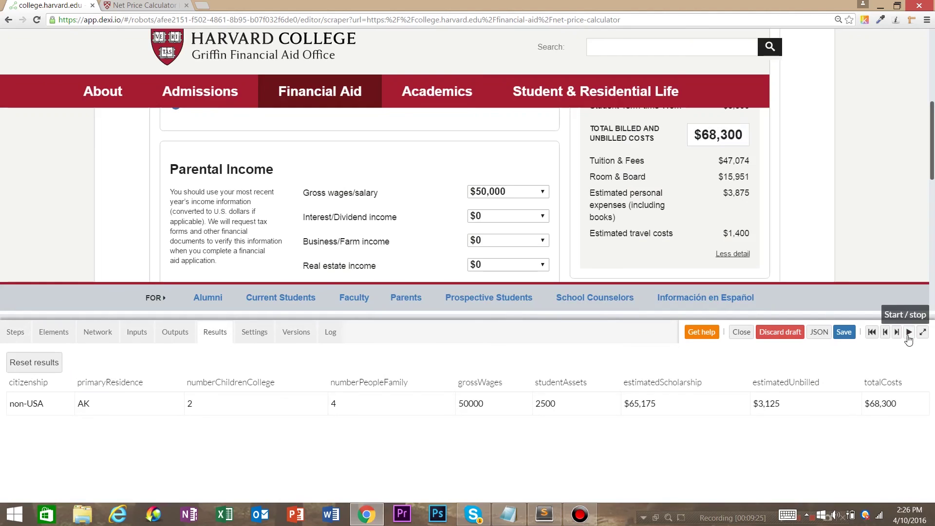
left_click(909, 332)
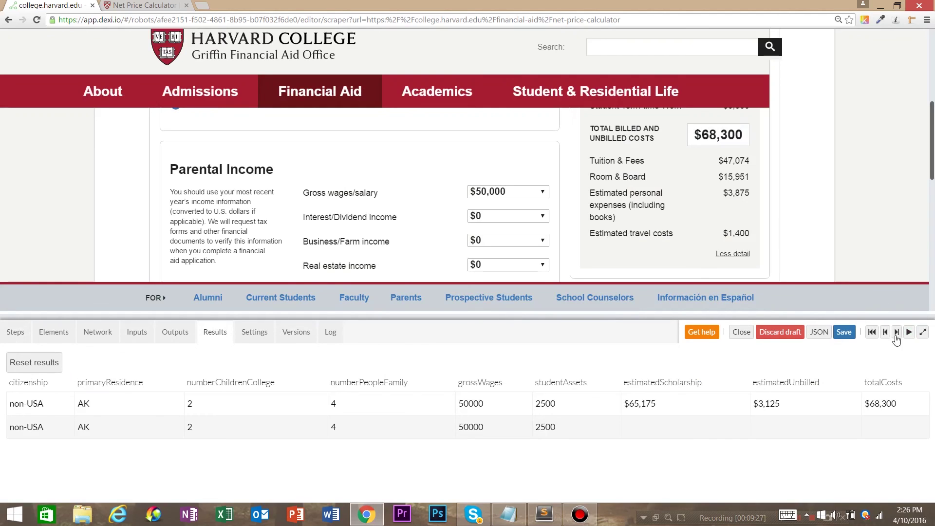
left_click(11, 335)
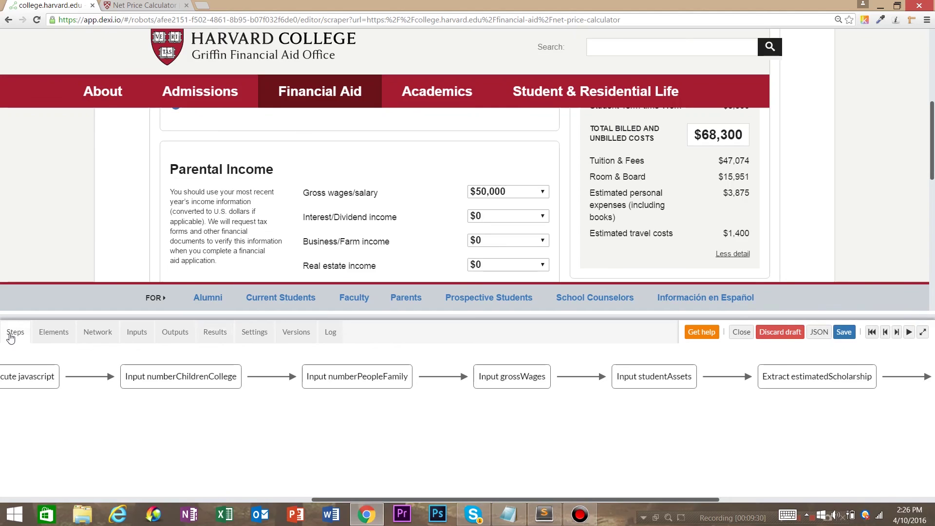